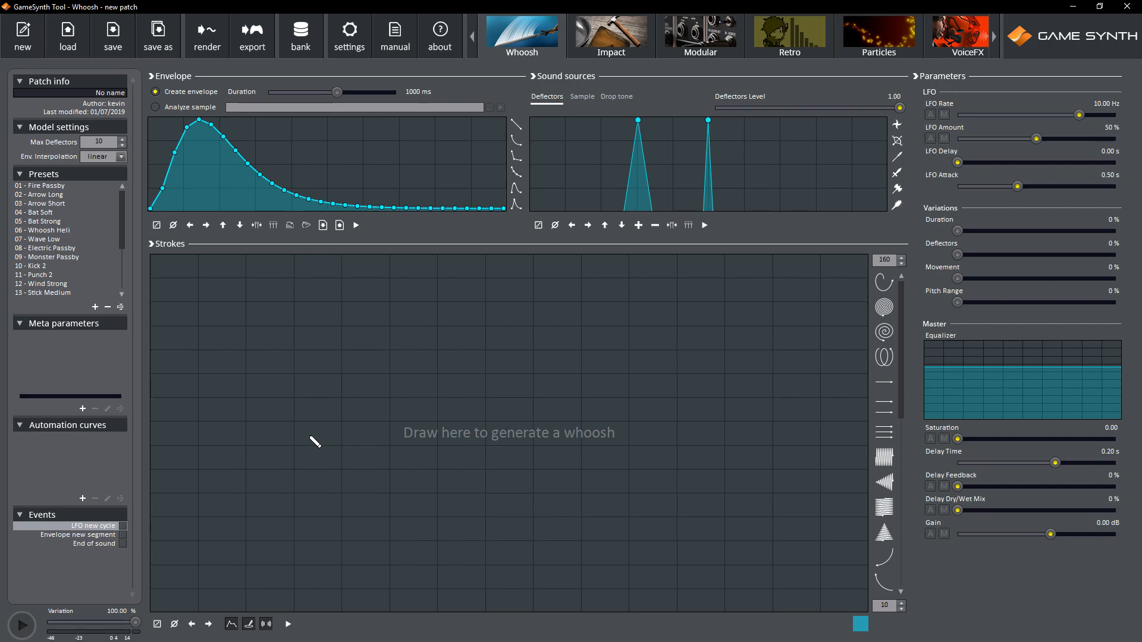
- Draw a long horizontal stroke, a vertical stroke crossing it, and two short strokes beneath it in the stroke area
left_click_drag(310, 436, 650, 436)
left_click_drag(728, 425, 726, 424)
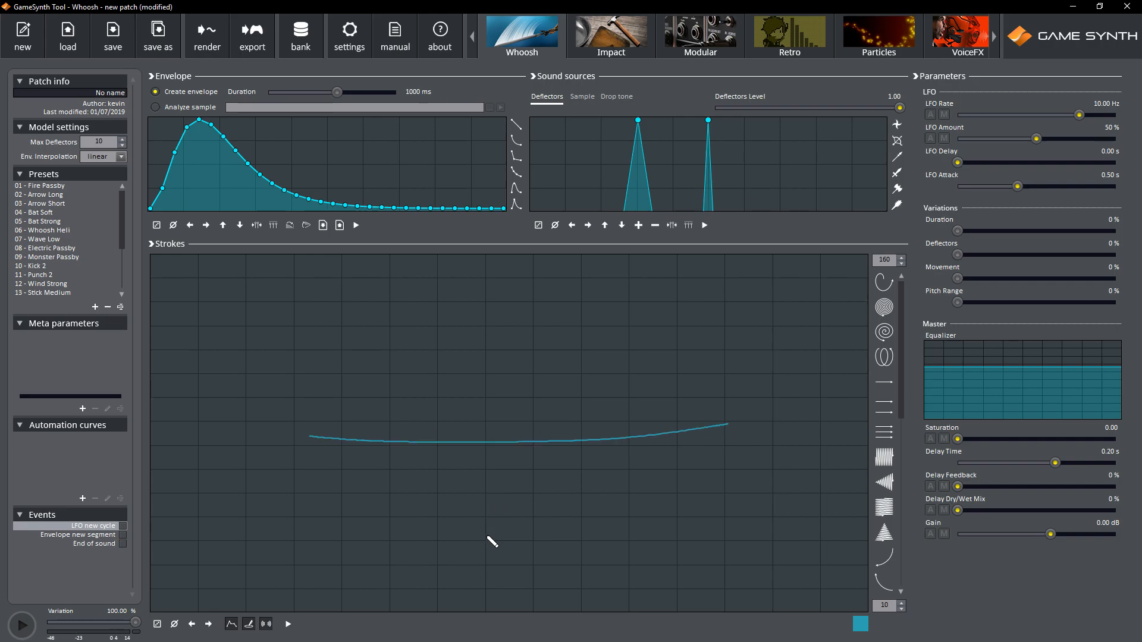
left_click_drag(487, 558, 481, 339)
mouse_move(364, 532)
left_mouse_down()
mouse_move(402, 525)
mouse_move(425, 491)
left_mouse_up()
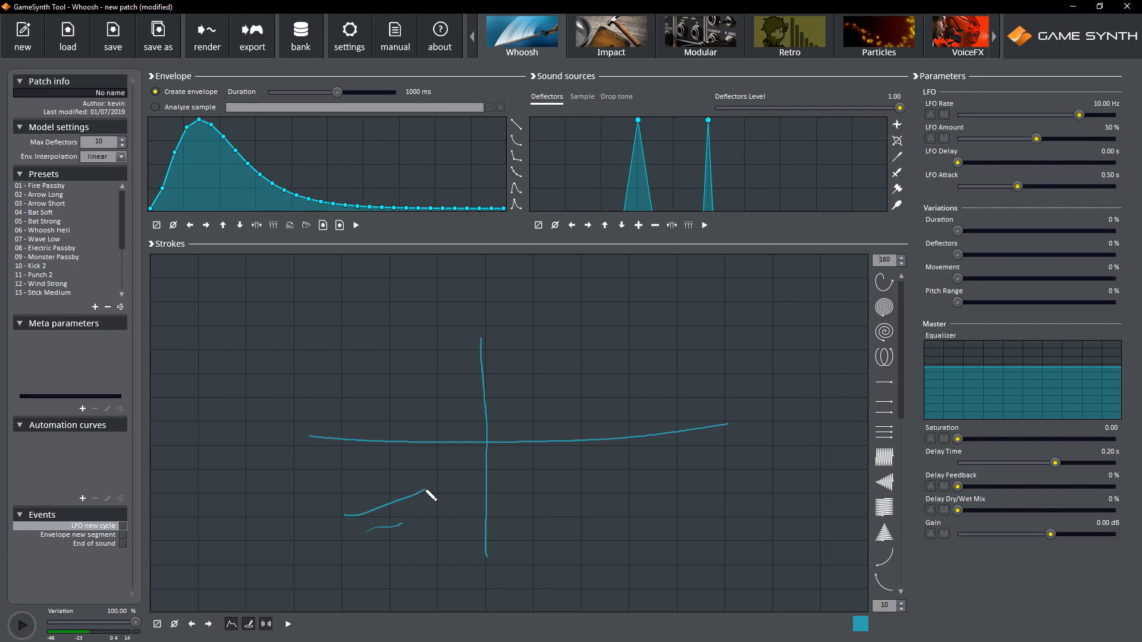
- Undo the two short strokes, play the whoosh, and undo the vertical stroke as well
left_click(192, 623)
left_click(191, 623)
left_click(21, 625)
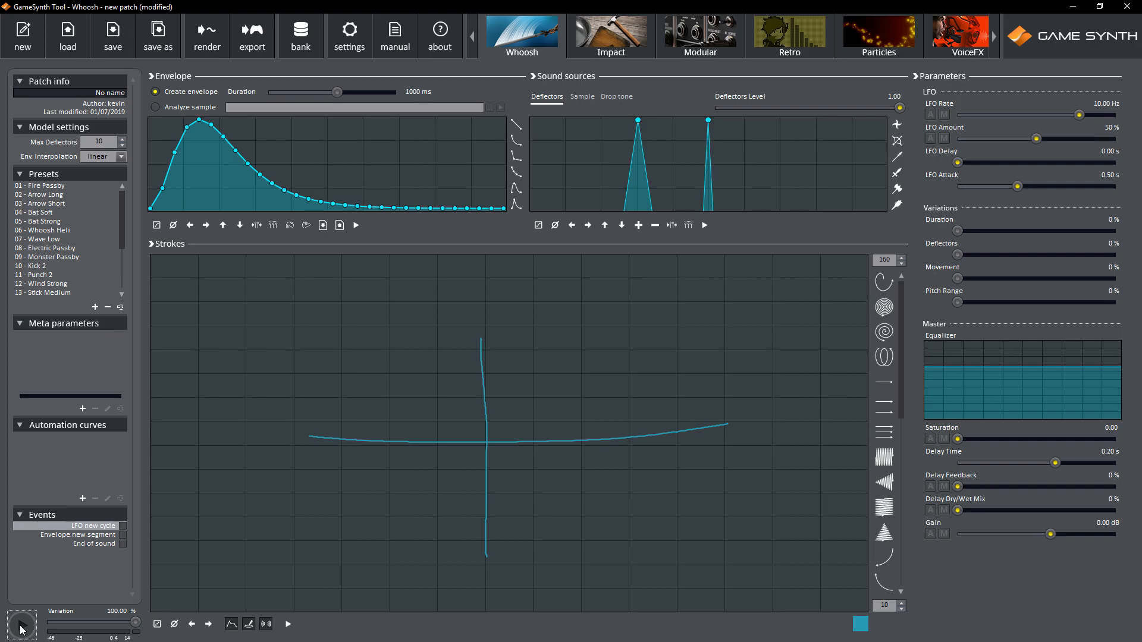
left_click(194, 624)
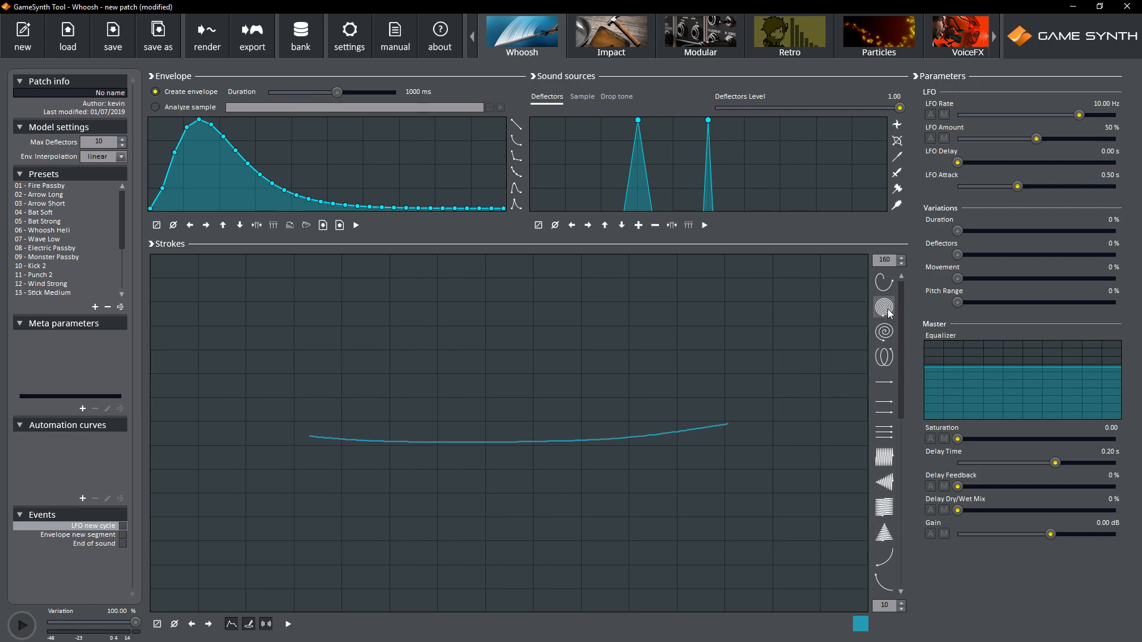
- Load the growing sine-wave preset stroke and play it before and after setting the stroke area's 160 value to 80
left_click(884, 484)
left_click(14, 626)
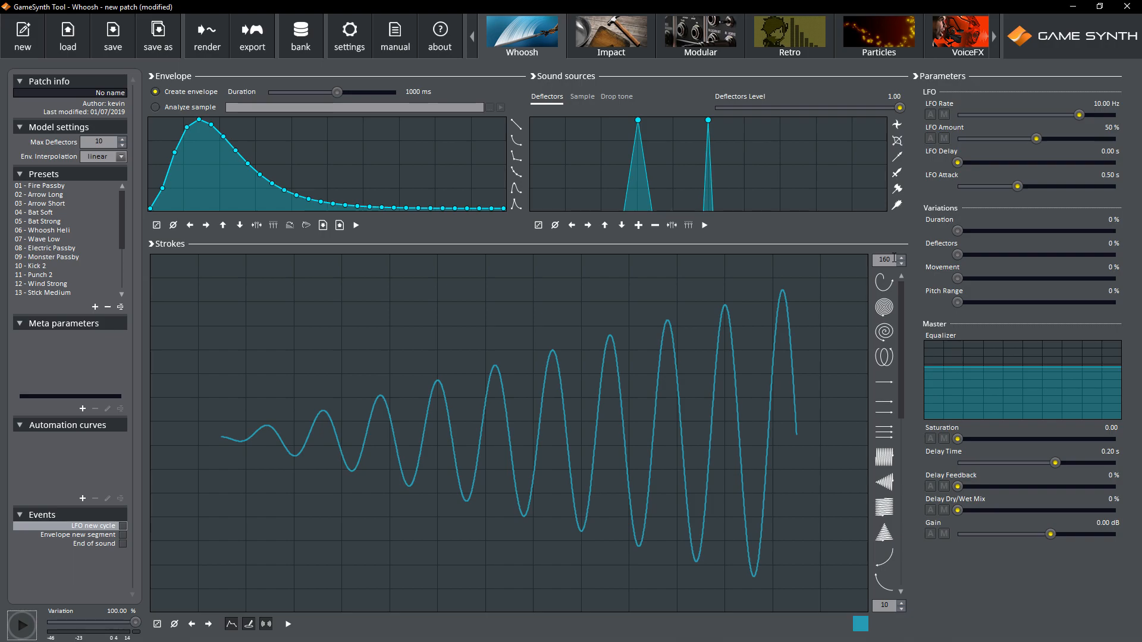
double_click(887, 260)
type("80")
left_click(16, 631)
- Switch off all the enabled stroke options and set the LFO Amount to 0 %
left_click(266, 629)
left_click(250, 629)
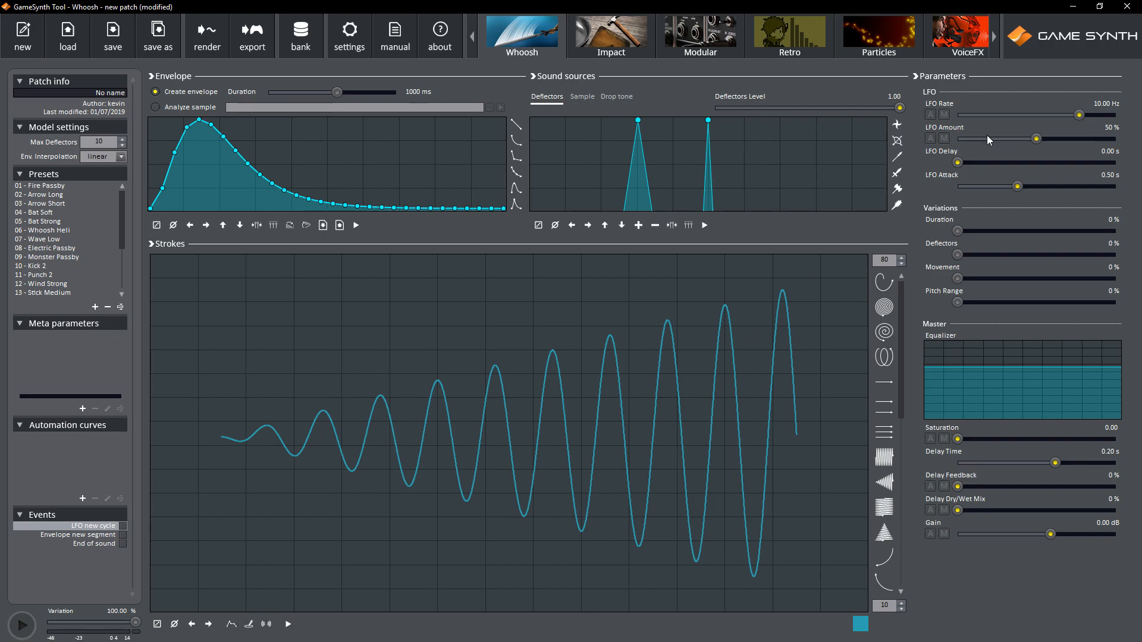
left_click_drag(1036, 139, 955, 138)
- Draw a freehand stroke with two tall peaks across the stroke area and clear all strokes
mouse_move(259, 593)
left_mouse_down()
mouse_move(389, 592)
mouse_move(456, 531)
mouse_move(570, 471)
mouse_move(634, 571)
mouse_move(700, 589)
mouse_move(773, 343)
mouse_move(867, 570)
left_mouse_up()
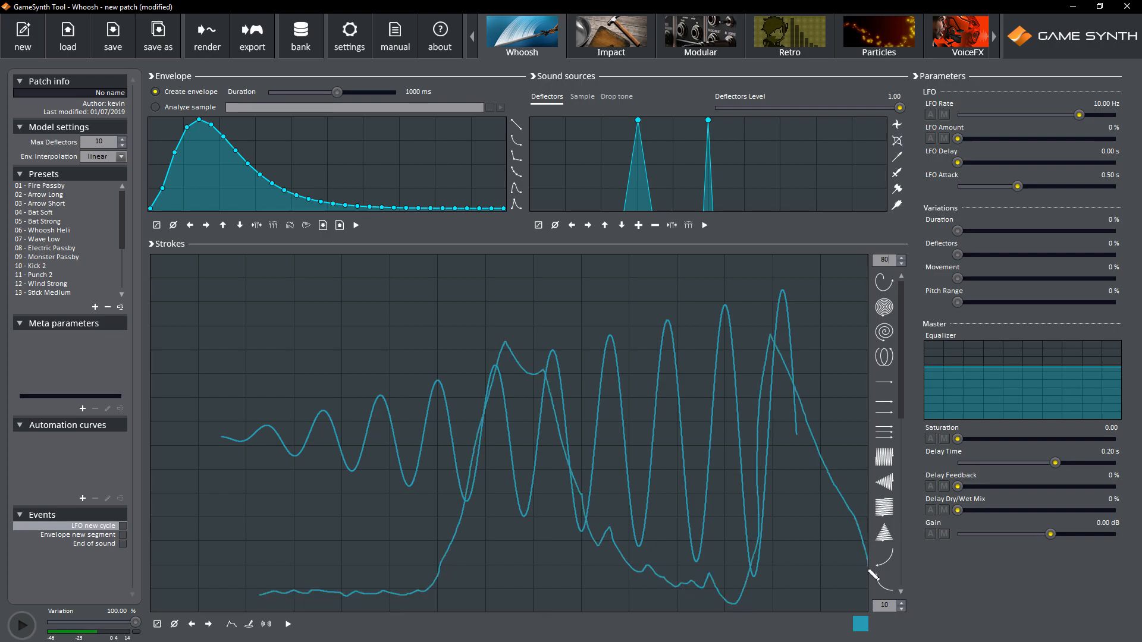
left_click(176, 625)
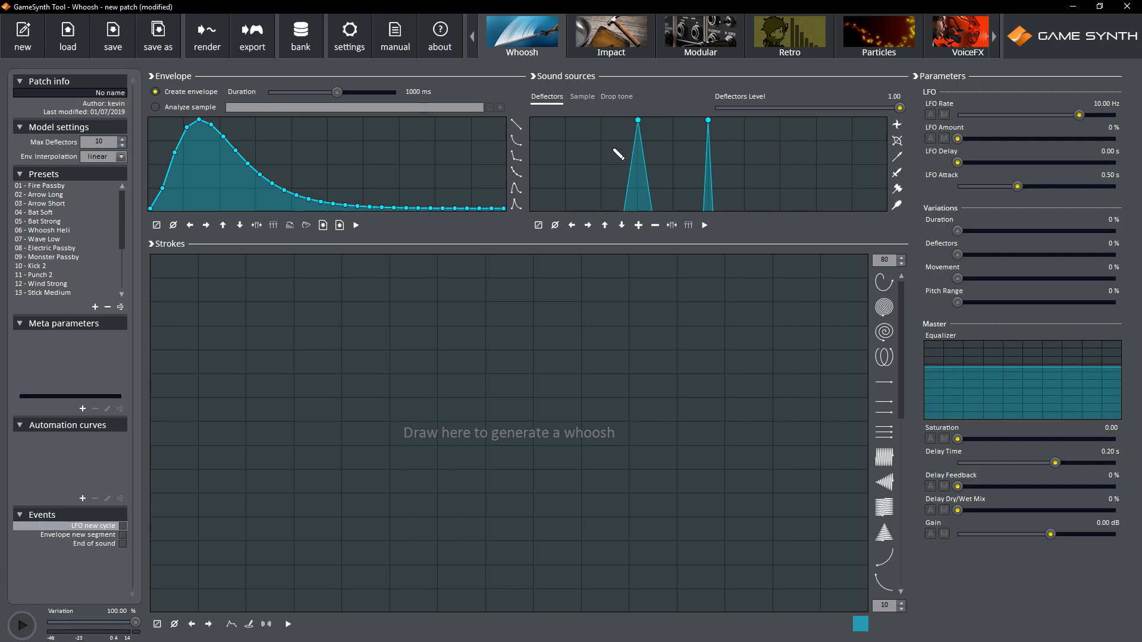
- Load the four-pointed star deflector preset, enable the envelope stroke option, and draw a single long, nearly horizontal stroke on a cleared stroke area
left_click(897, 127)
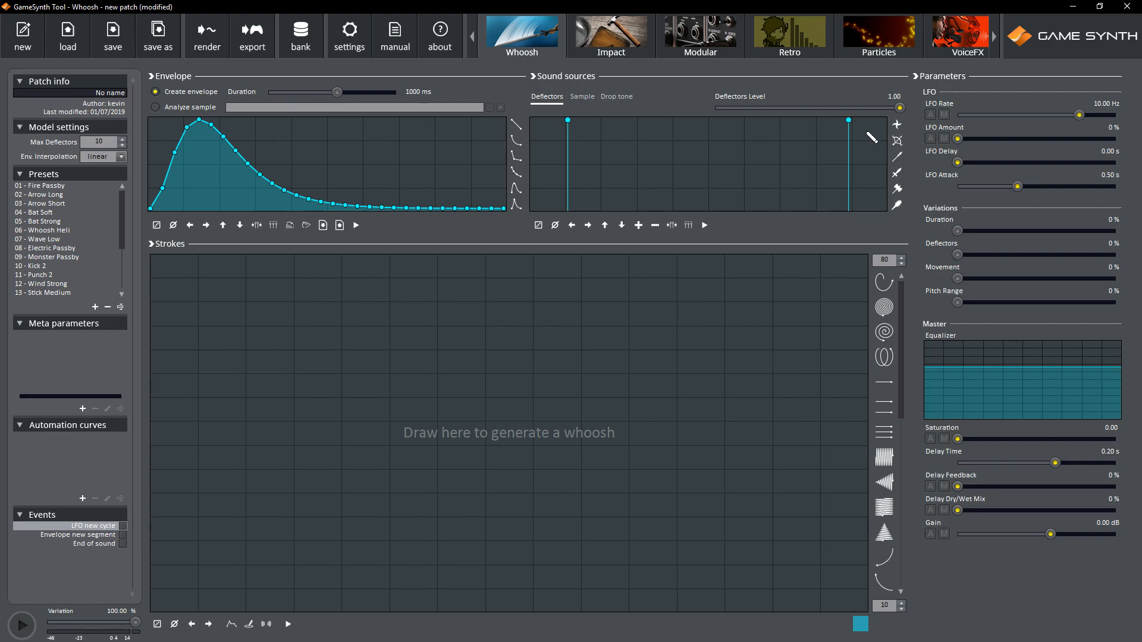
left_click_drag(381, 373, 621, 337)
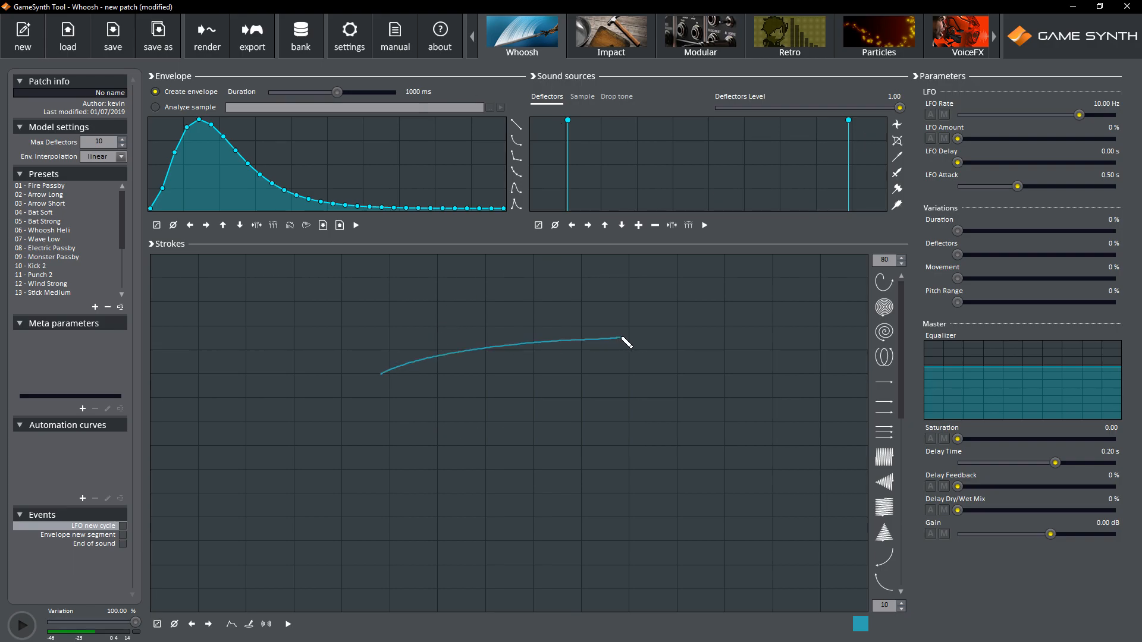
left_click(231, 624)
left_click(174, 624)
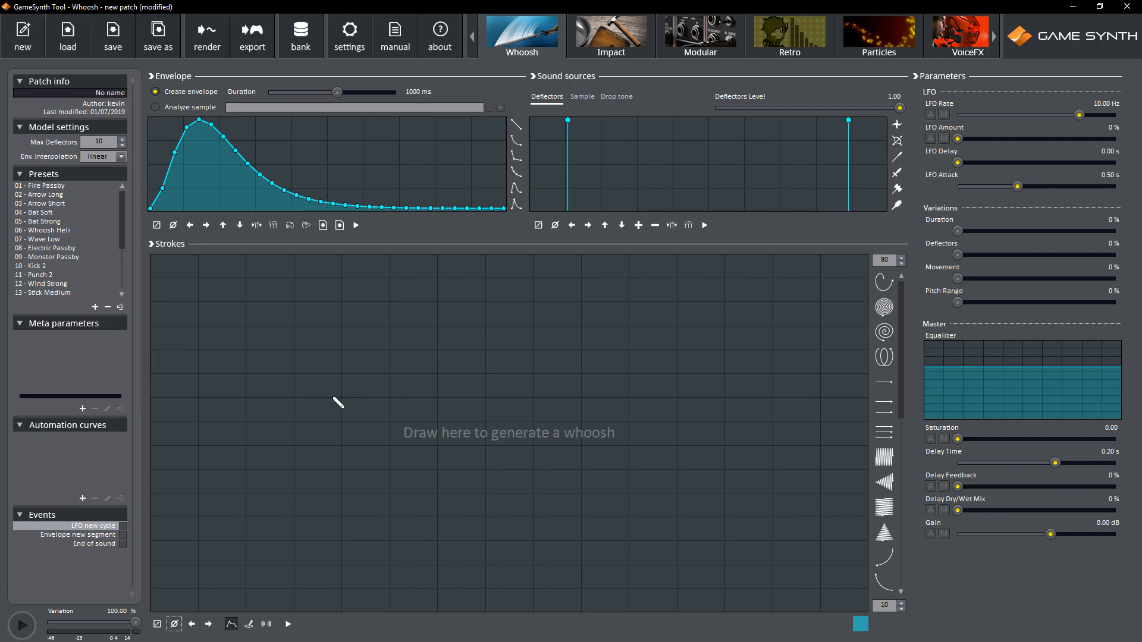
left_click_drag(334, 398, 757, 386)
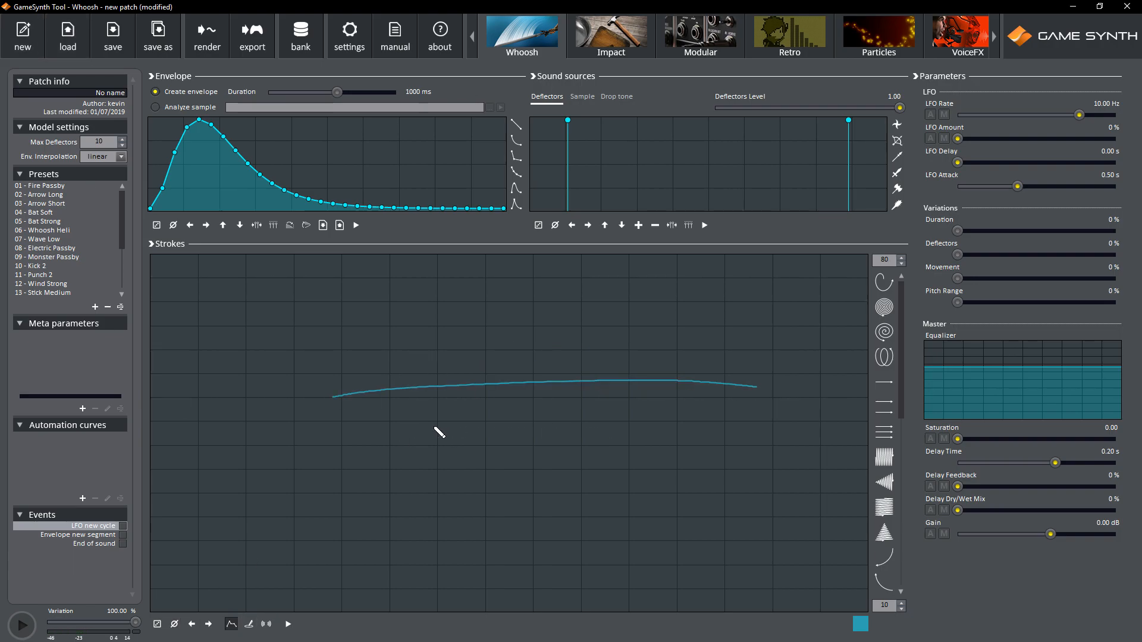
- Load the last deflector preset, with two wide deflectors, and draw a second nearly horizontal stroke below the first
left_click(898, 205)
left_click_drag(352, 427, 690, 430)
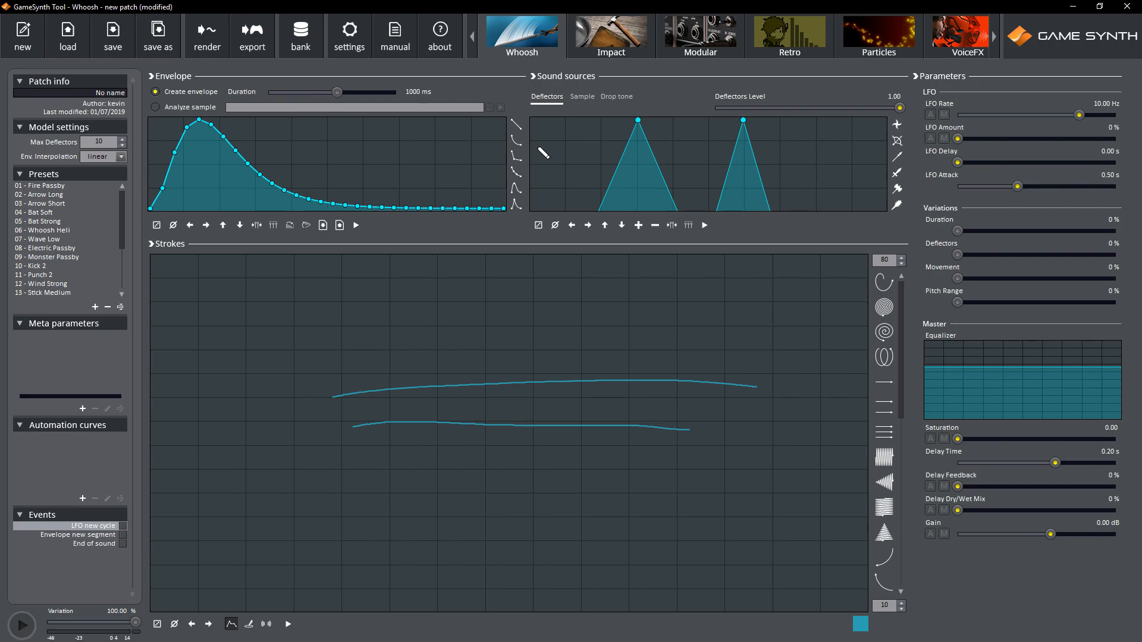
mouse_move(618, 137)
left_mouse_down()
mouse_move(772, 121)
mouse_move(587, 115)
left_mouse_up()
- Compare the star deflector preset with the thin-blade one, keep the thin blade, and add a third full-height deflector beyond its two deflectors
left_click(897, 125)
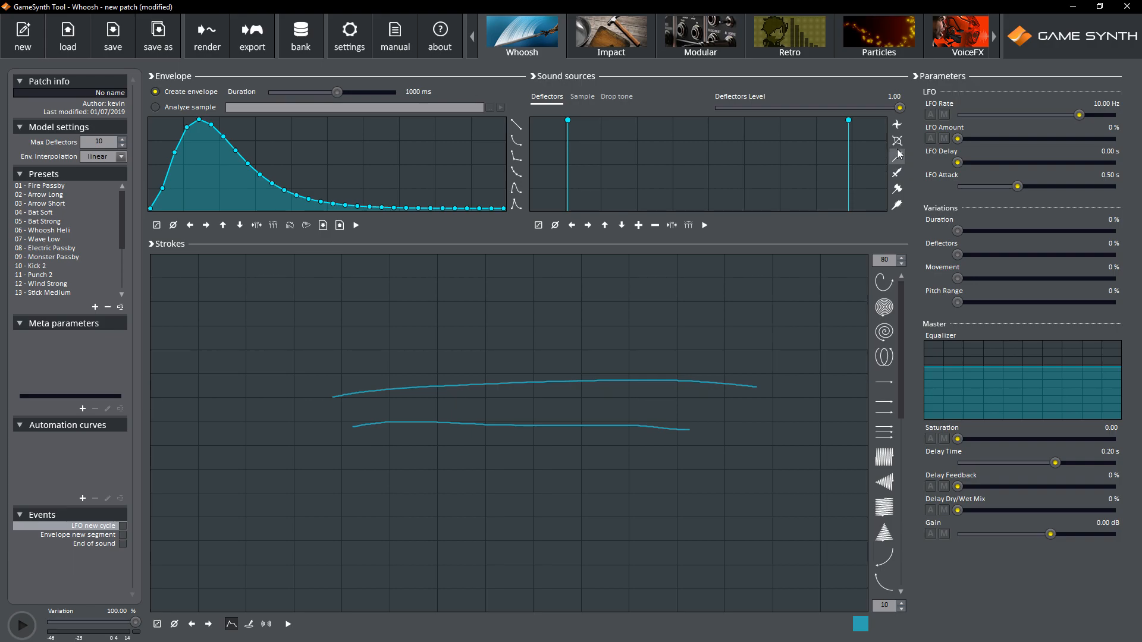
left_click(896, 156)
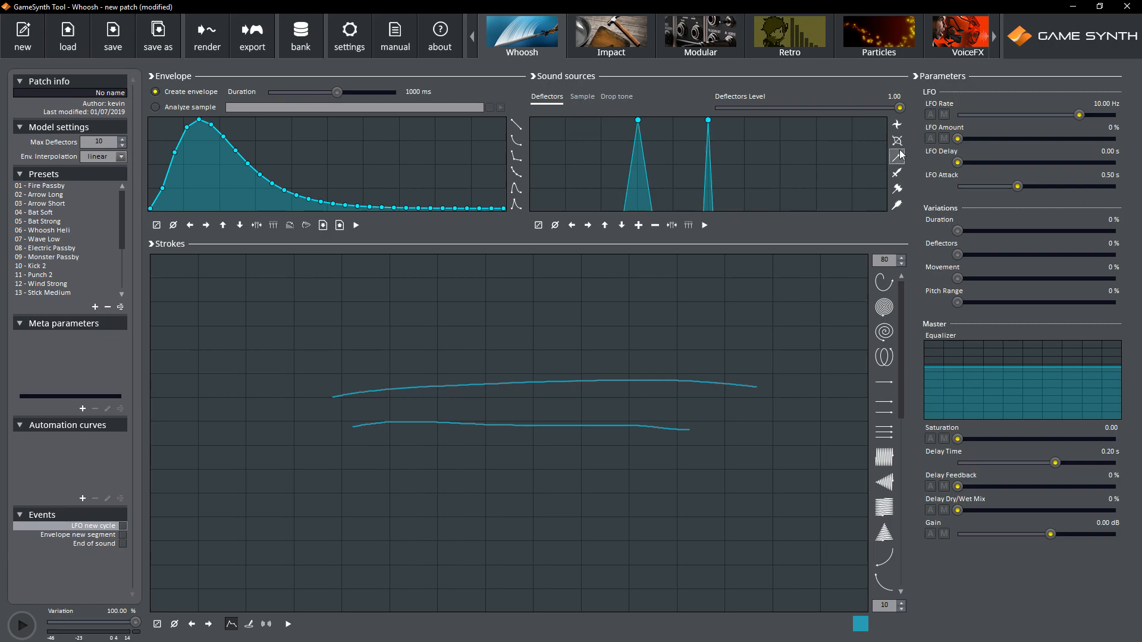
left_click(785, 120)
right_click(786, 122)
left_click(764, 114)
left_click_drag(787, 126, 828, 155)
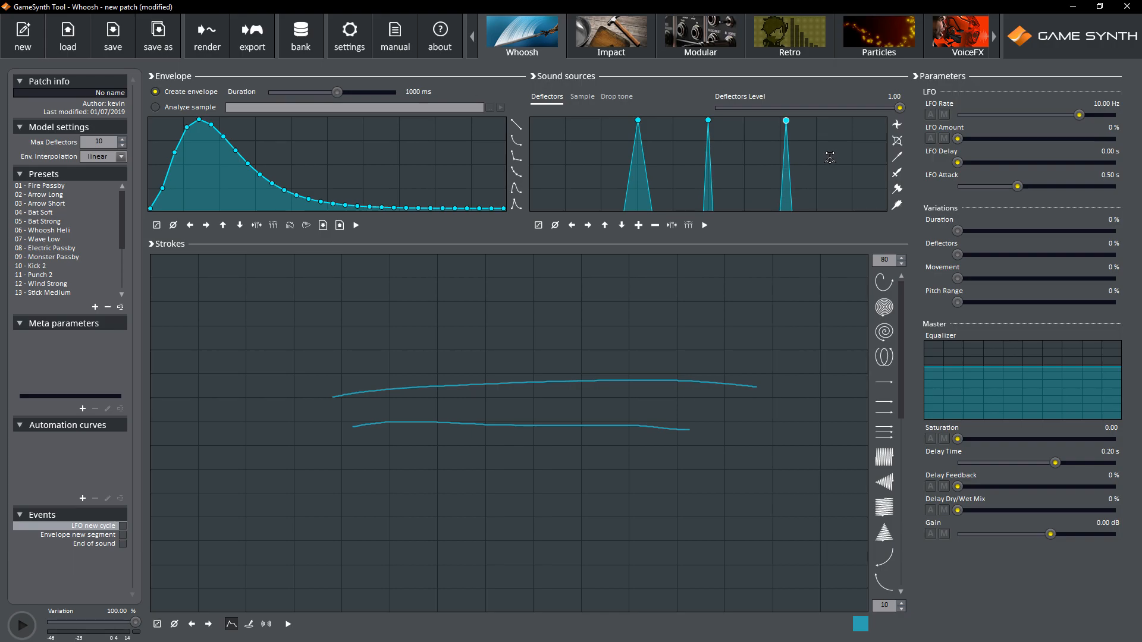
- Show the Sample sound source, apply the preset 01 - Fire Passby in place of the unsaved patch, and play it
left_click(583, 98)
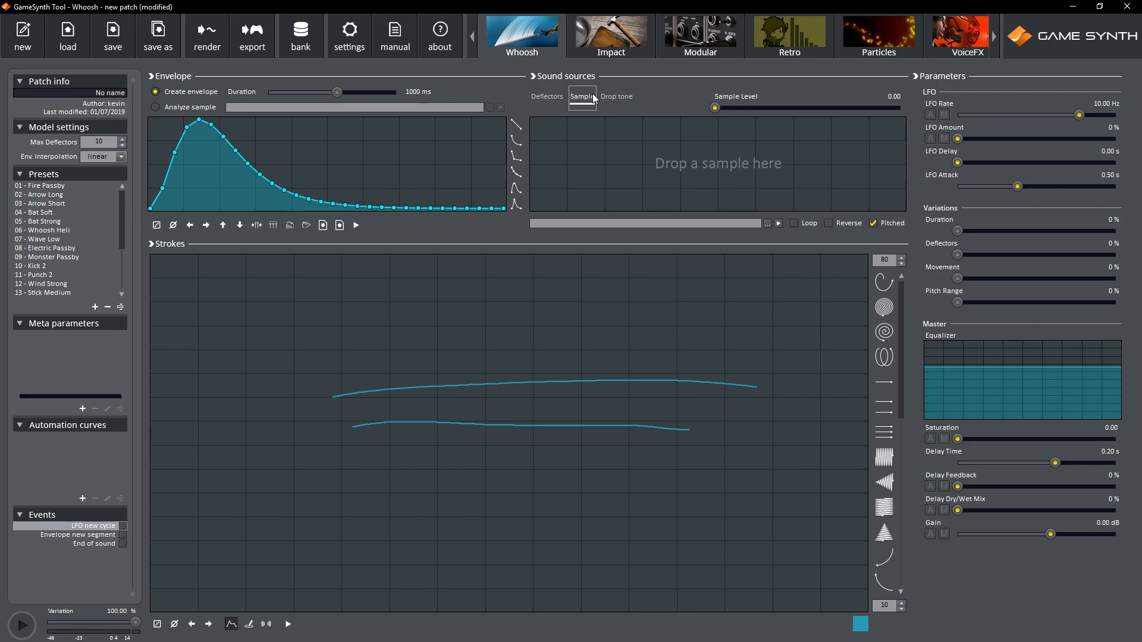
double_click(62, 185)
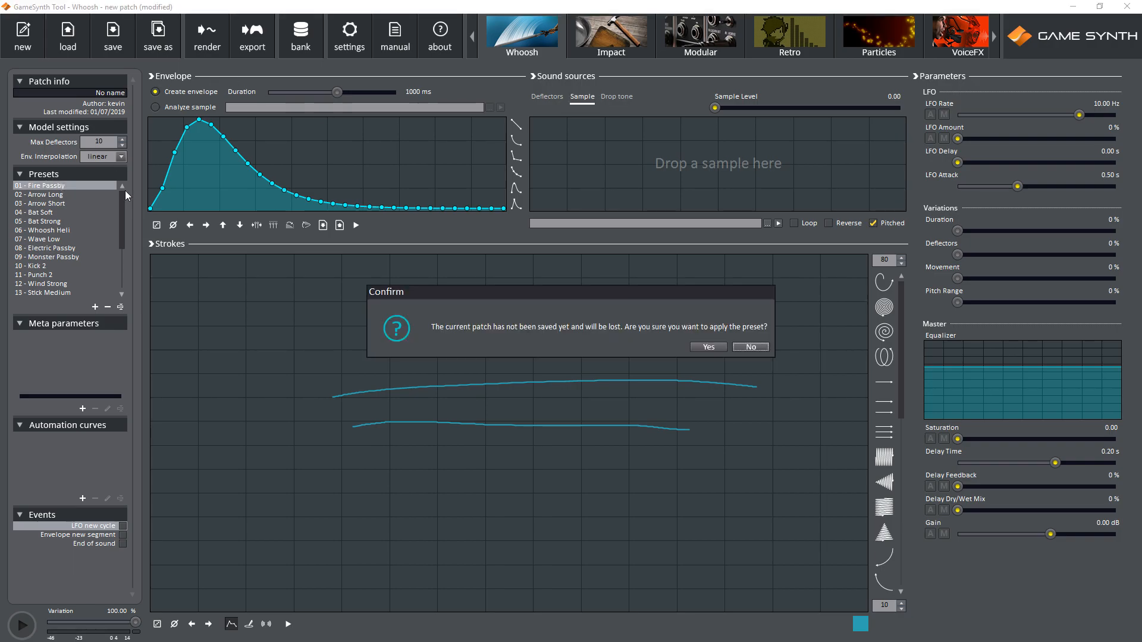
left_click(708, 346)
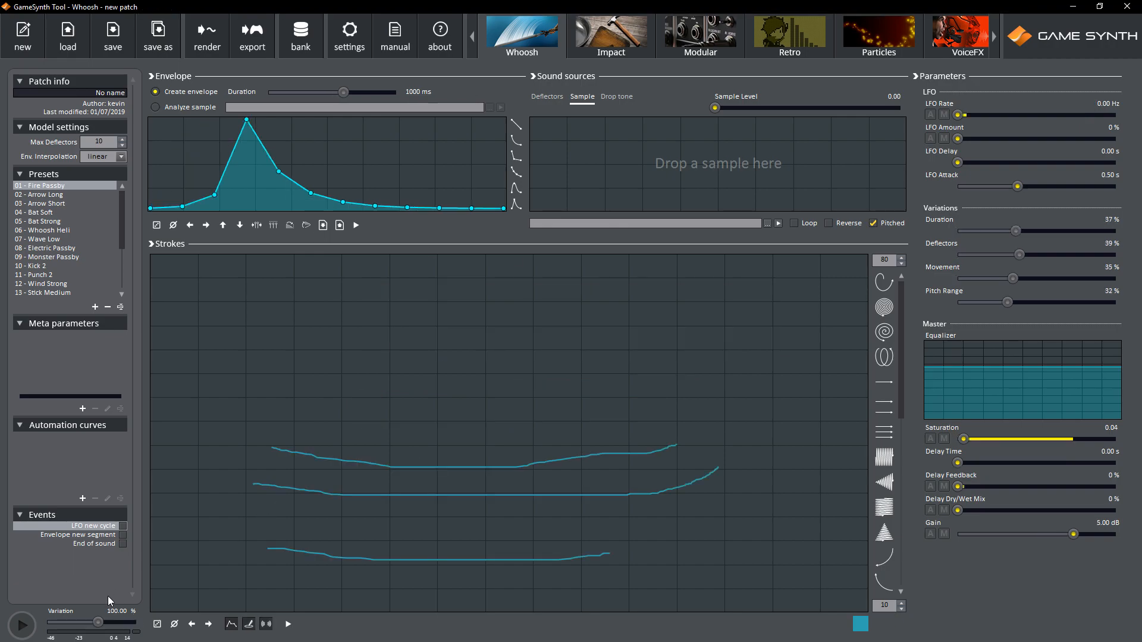
left_click(22, 627)
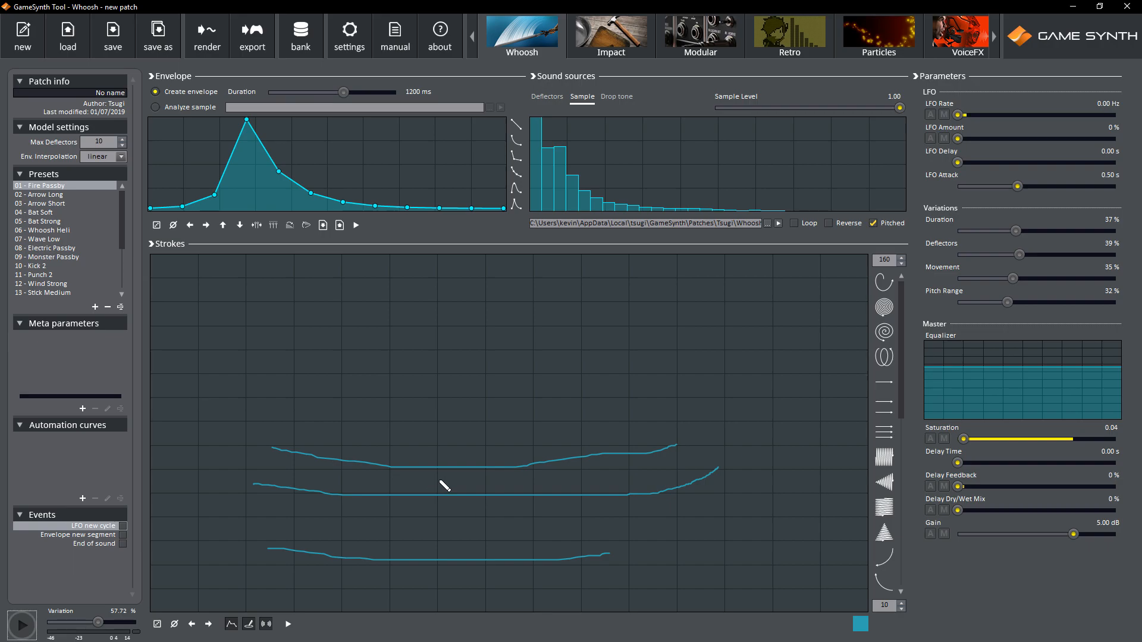
- Check the end of the loaded sample's file path and preview the sample
left_click_drag(710, 224, 759, 225)
left_click(749, 224)
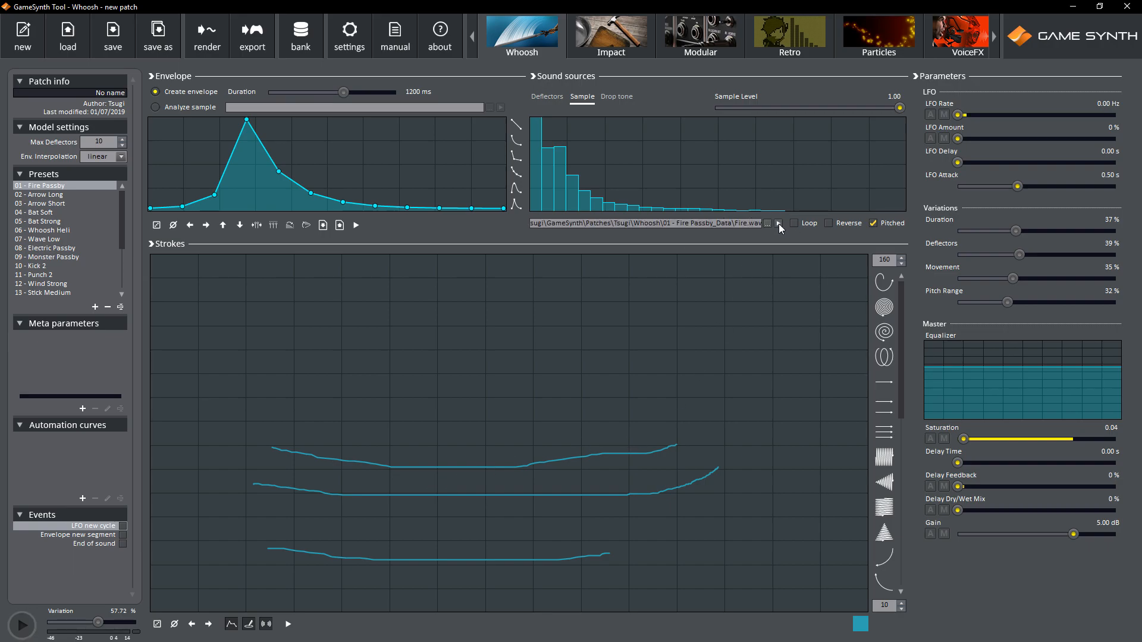
left_click(779, 224)
- Draw one arc above and one below the Fire Passby strokes and undo both
left_click_drag(475, 301, 601, 298)
left_click_drag(479, 565, 576, 561)
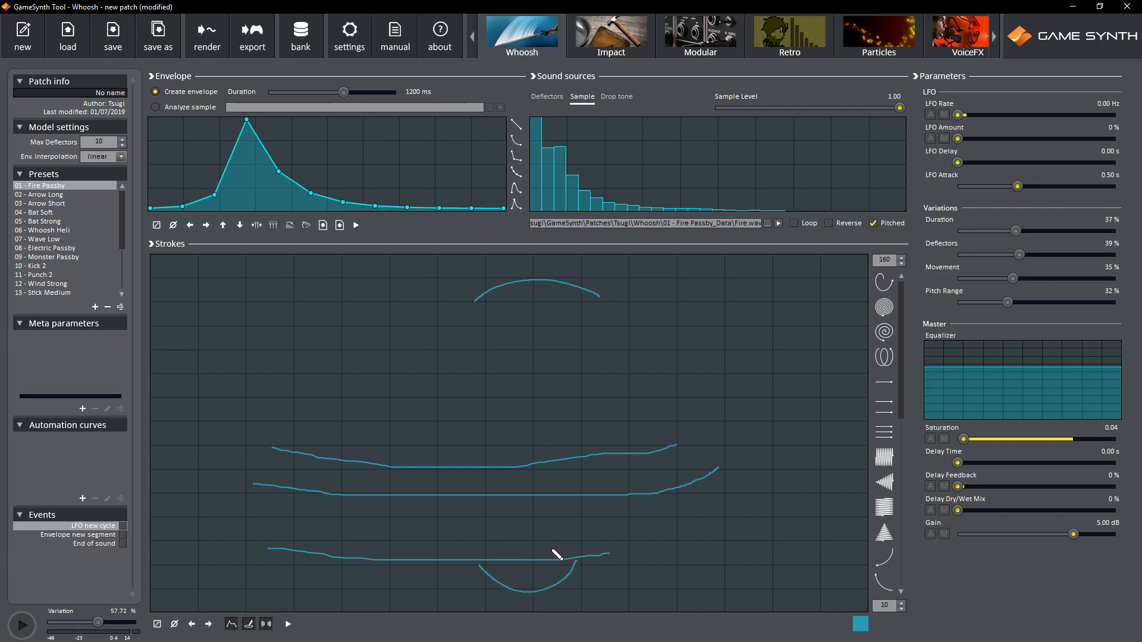
double_click(192, 624)
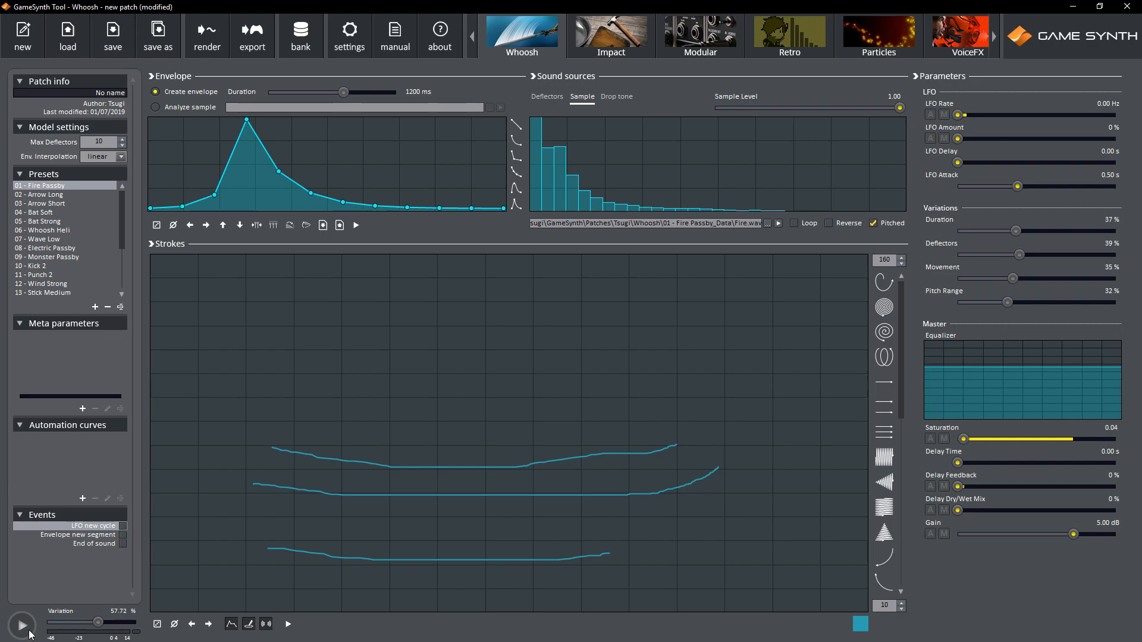
- Look at the Drop tone source and apply the preset 09 - Monster Passby
left_click(615, 99)
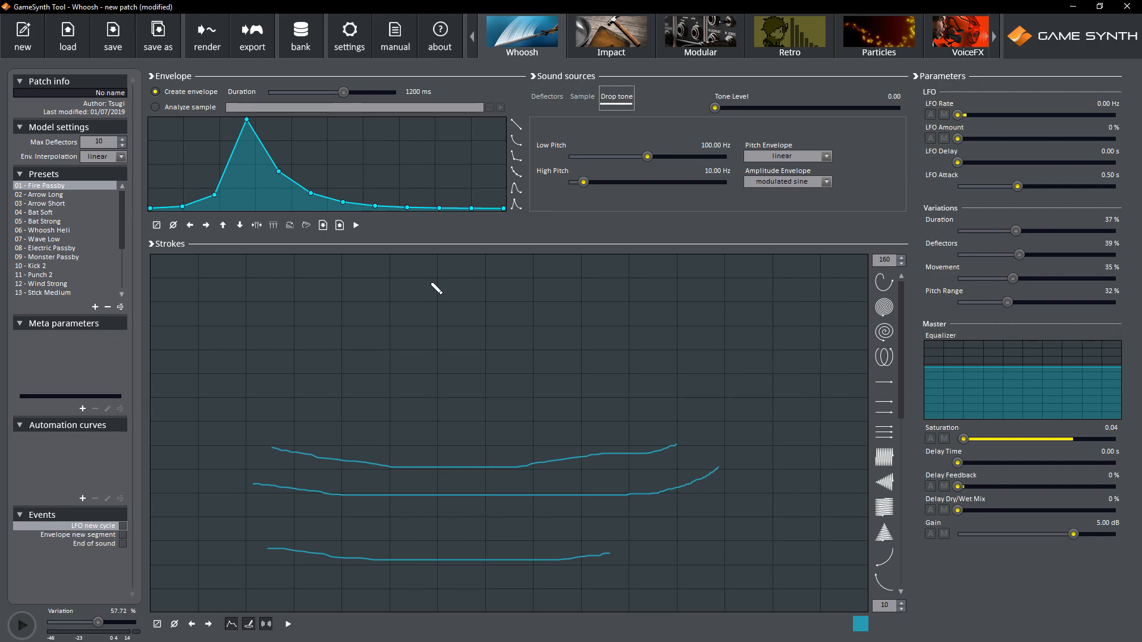
right_click(70, 259)
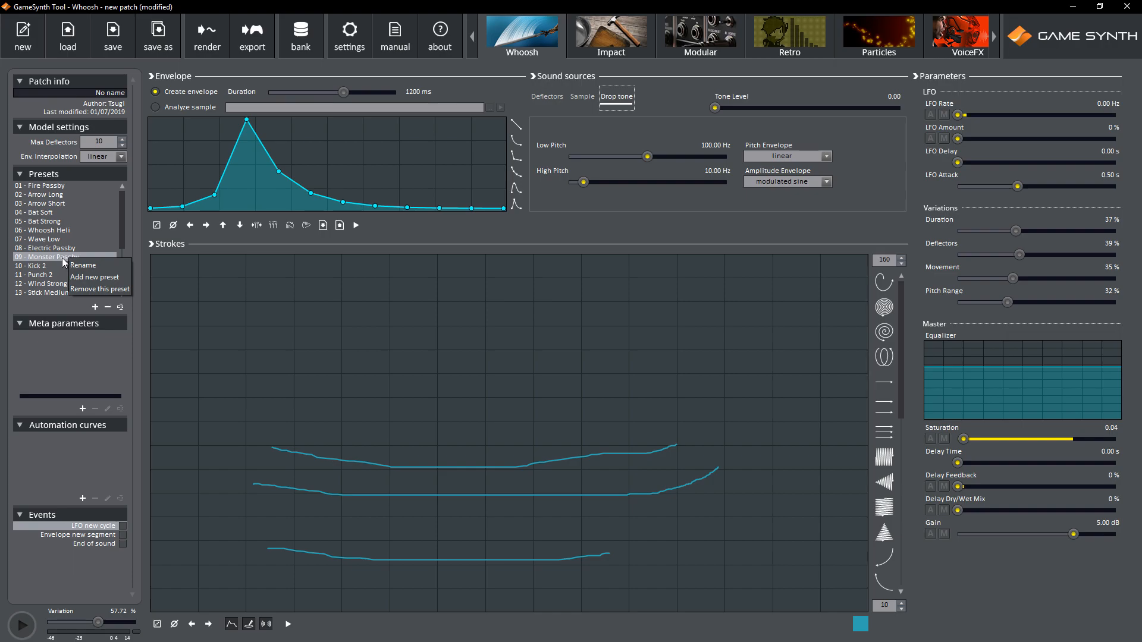
double_click(70, 258)
left_click(698, 346)
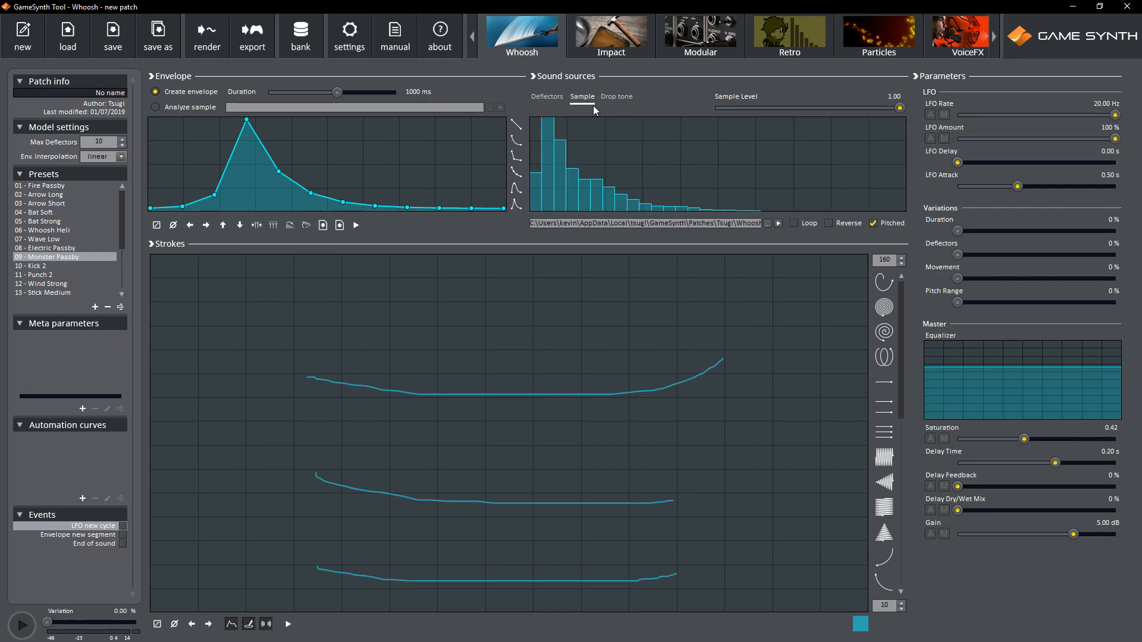
- Set the Drop tone's Low Pitch to 10 Hz and its High Pitch to 100 Hz
left_click(620, 100)
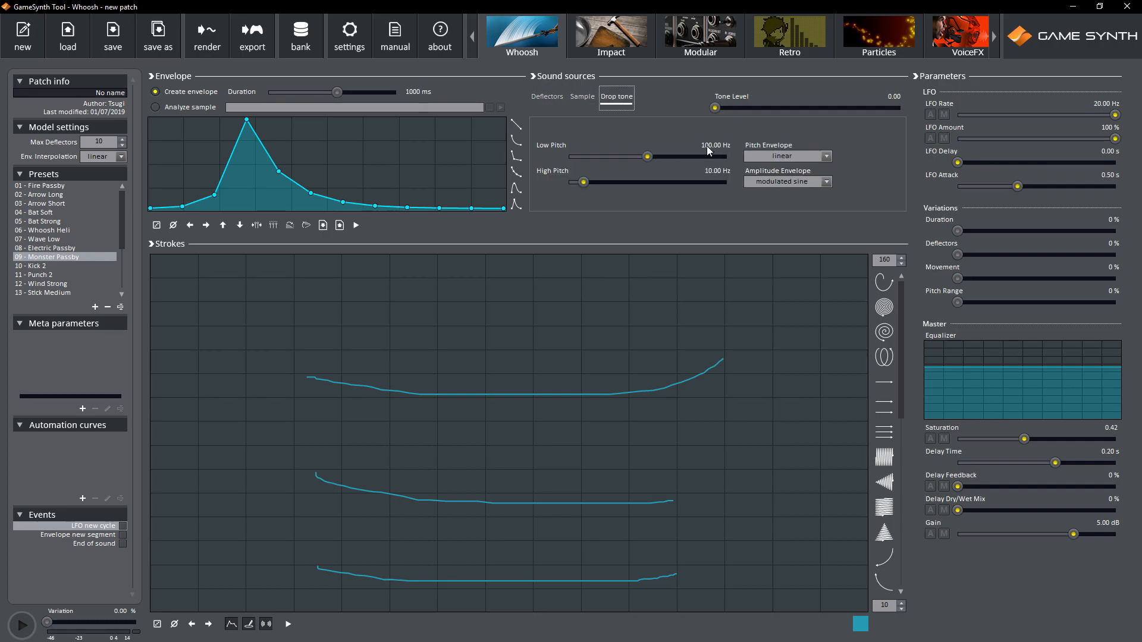
double_click(706, 145)
type("10")
double_click(716, 171)
type("100")
key("Return")
- Set the Drop tone's Pitch Envelope to soft exponential and the main envelope's shape to Modulated sine
left_click(826, 157)
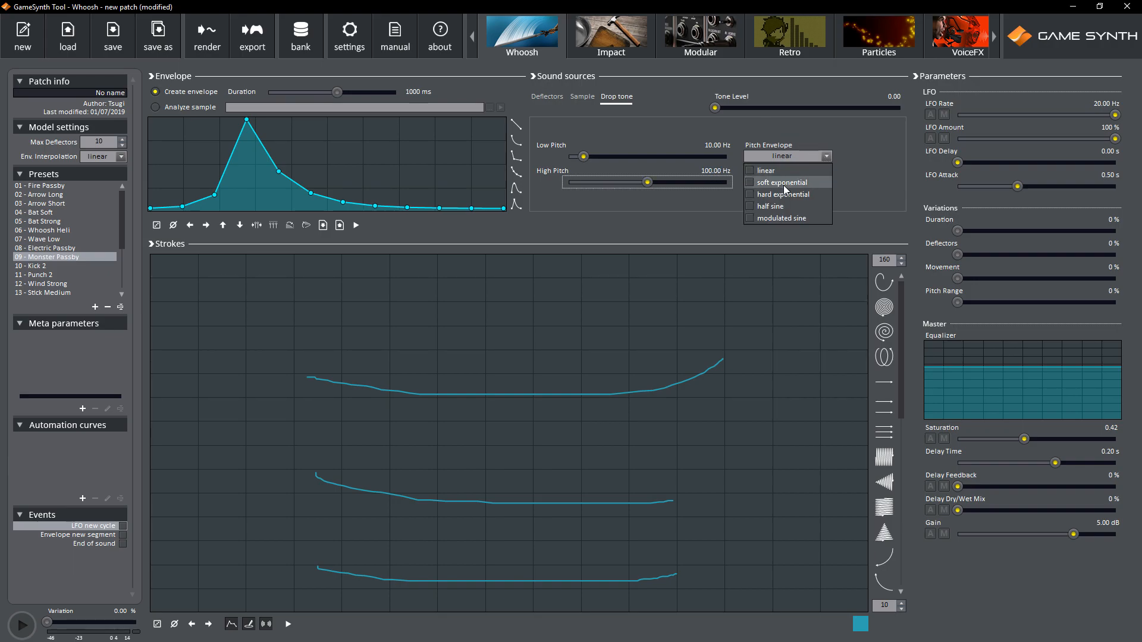
left_click(783, 183)
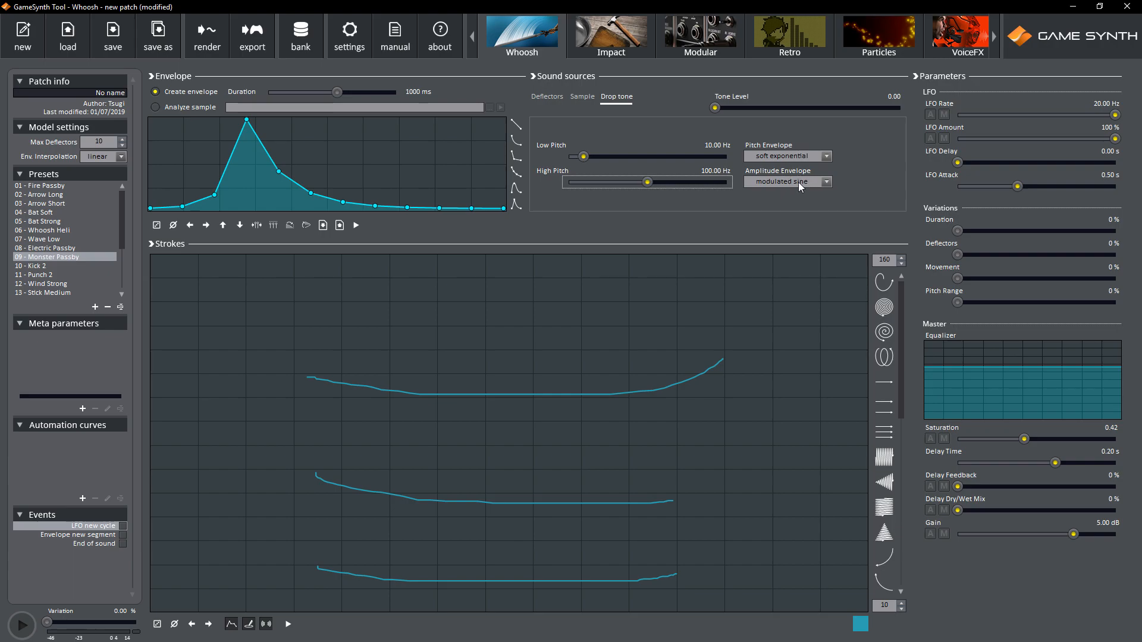
right_click(340, 143)
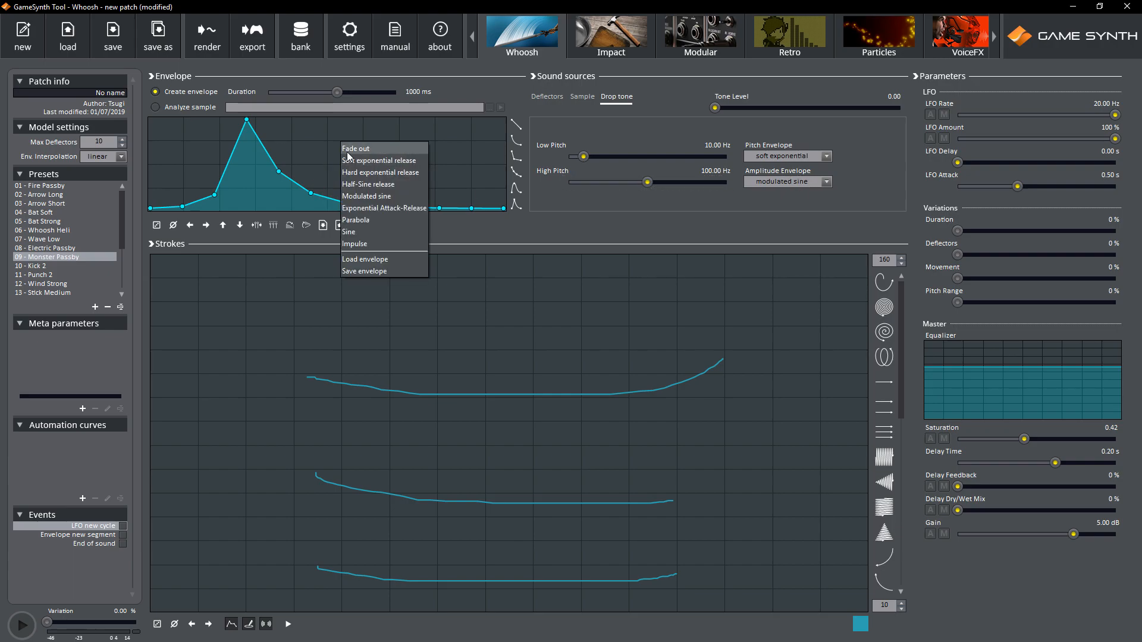
left_click(374, 196)
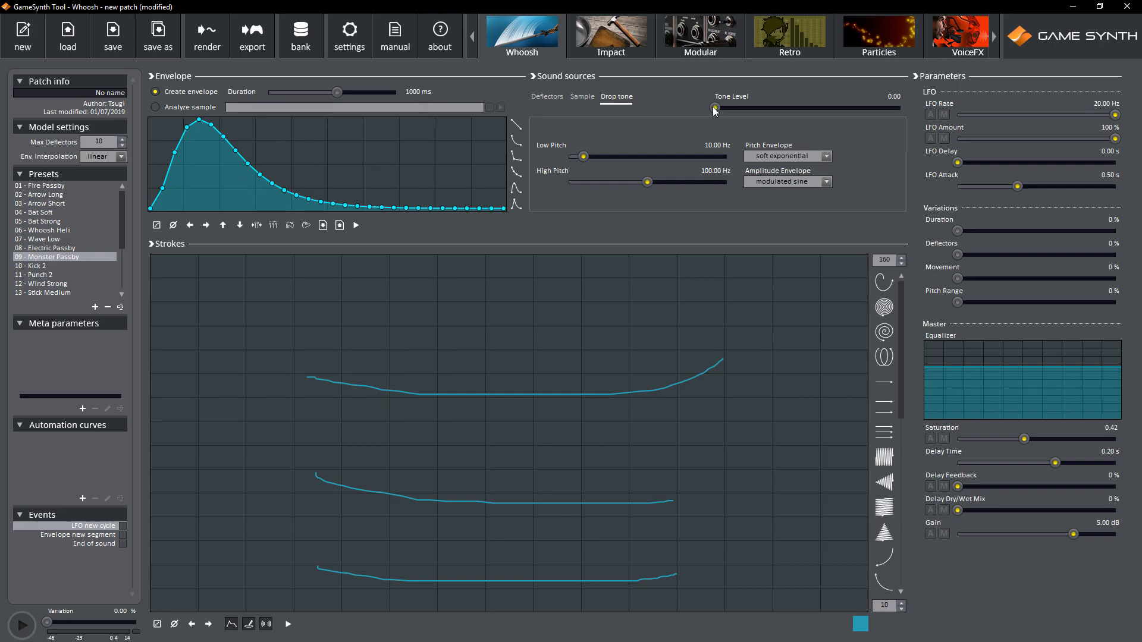
- Raise the Drop tone's Tone Level to 1.00, draw a short test stroke above the others, undo it, and play the whoosh
left_click_drag(715, 107, 907, 112)
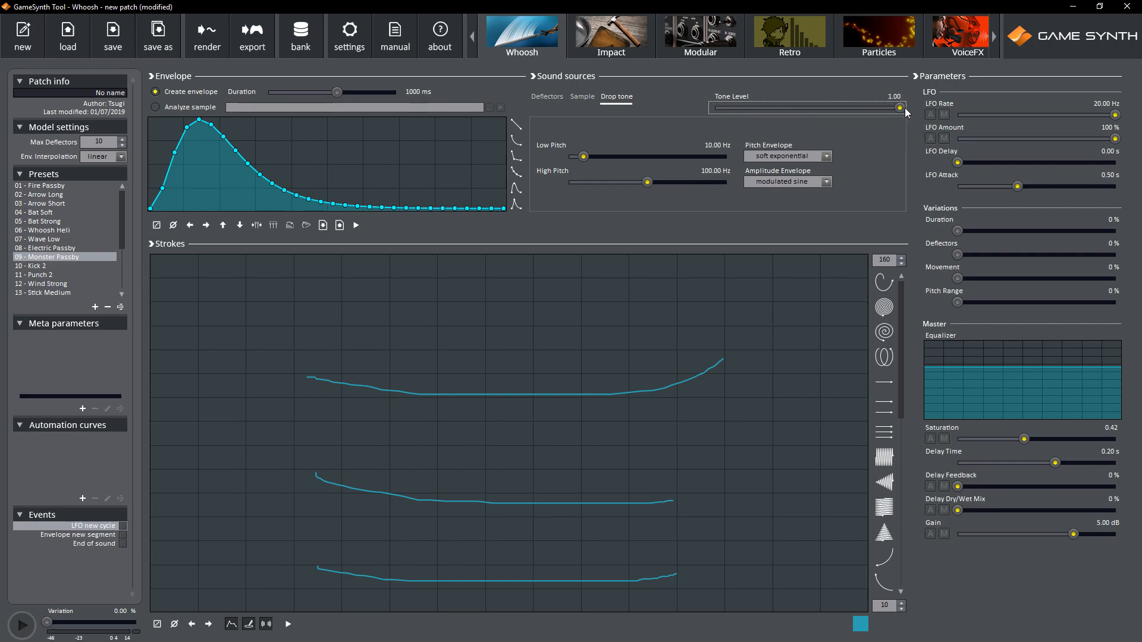
mouse_move(469, 299)
left_mouse_down()
mouse_move(563, 321)
mouse_move(562, 294)
left_mouse_up()
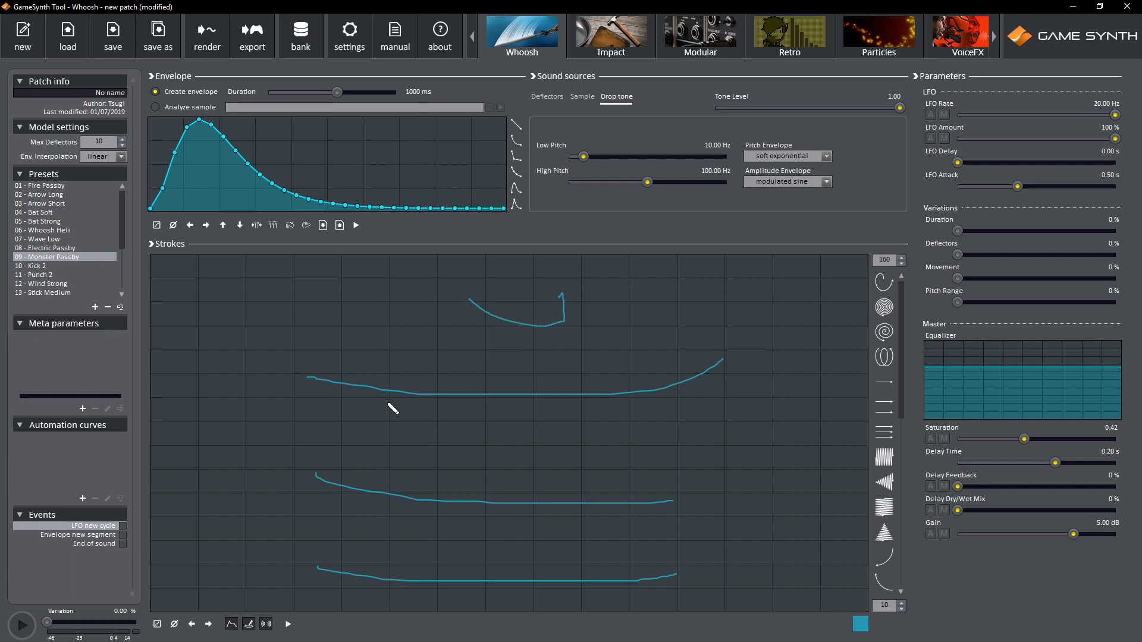
left_click(192, 626)
left_click(21, 625)
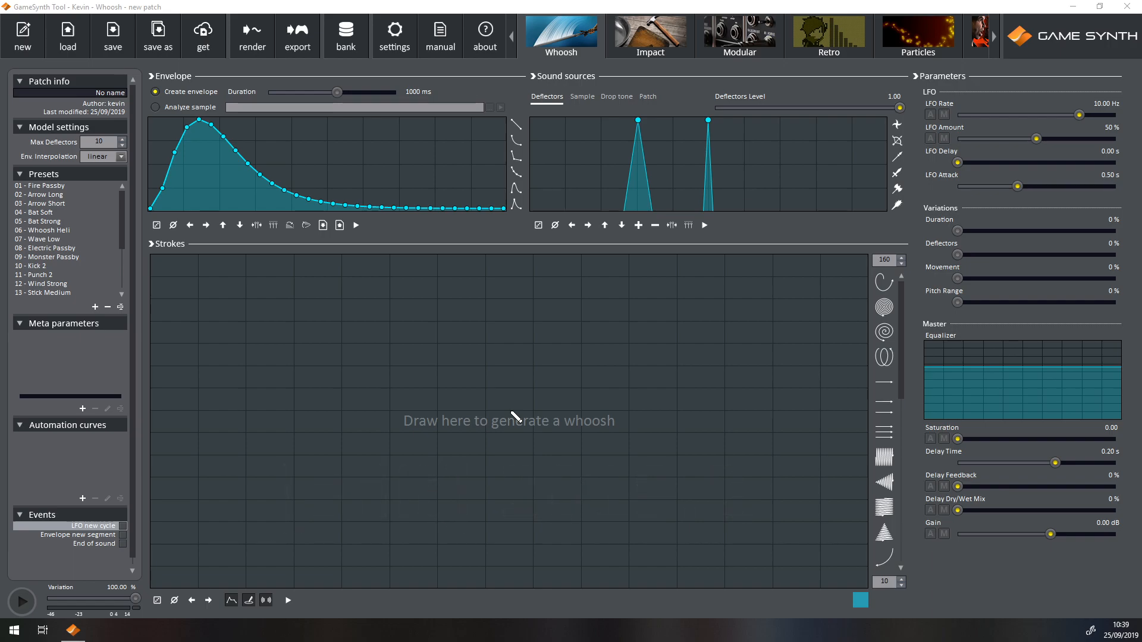
- Show the Patch sound source, switch to the Modular model and load the patch QuickSineExample.gspatch
left_click(648, 101)
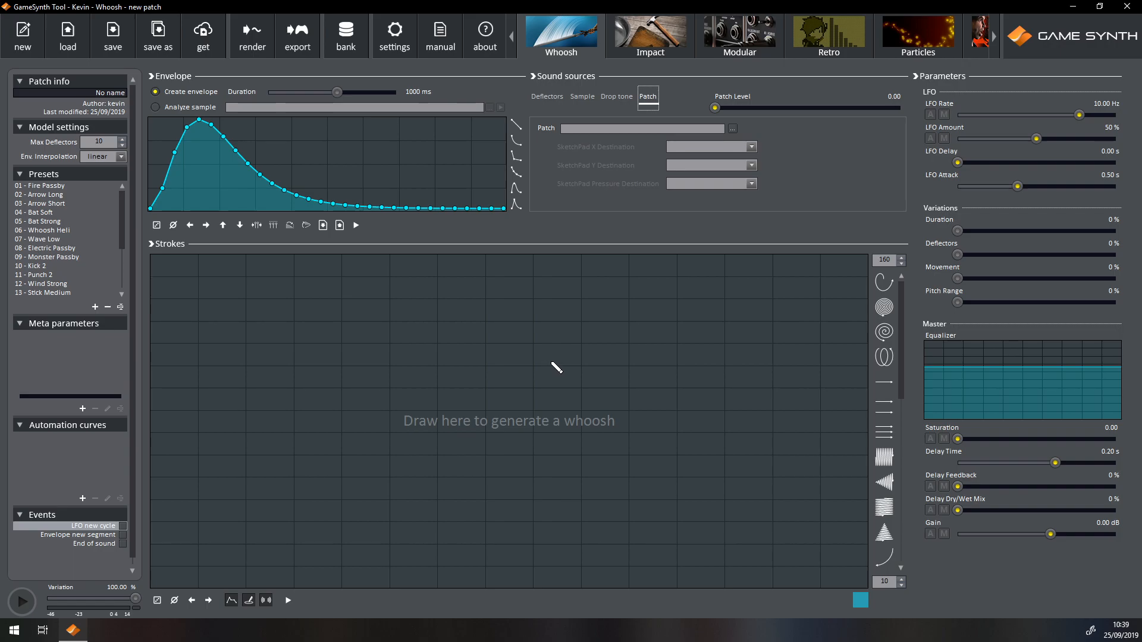
left_click(754, 46)
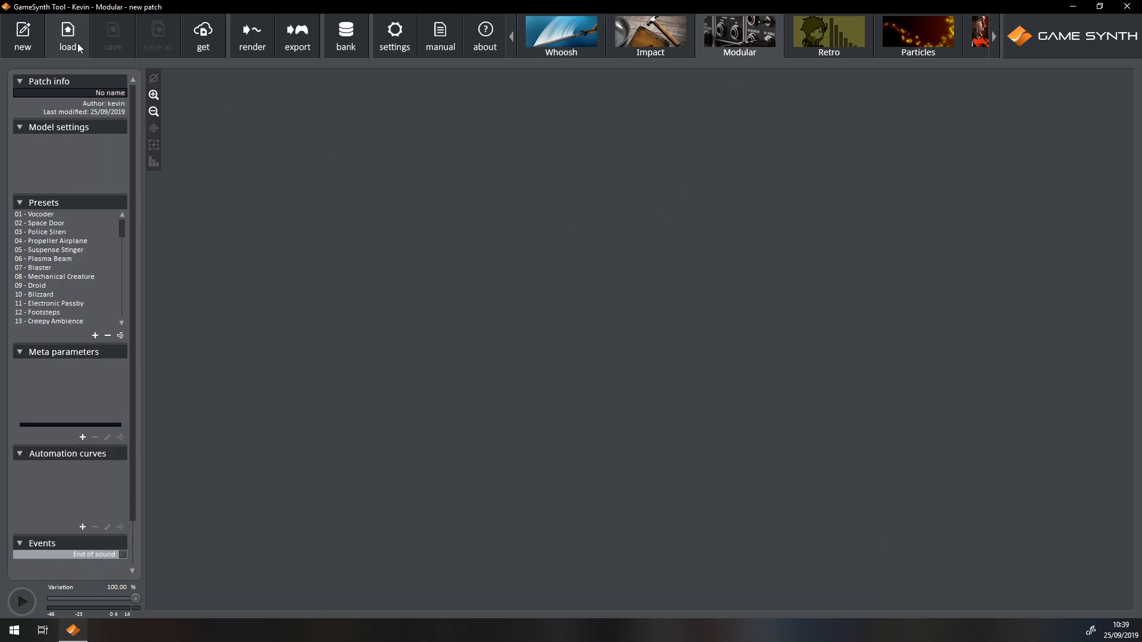
left_click(68, 36)
double_click(420, 205)
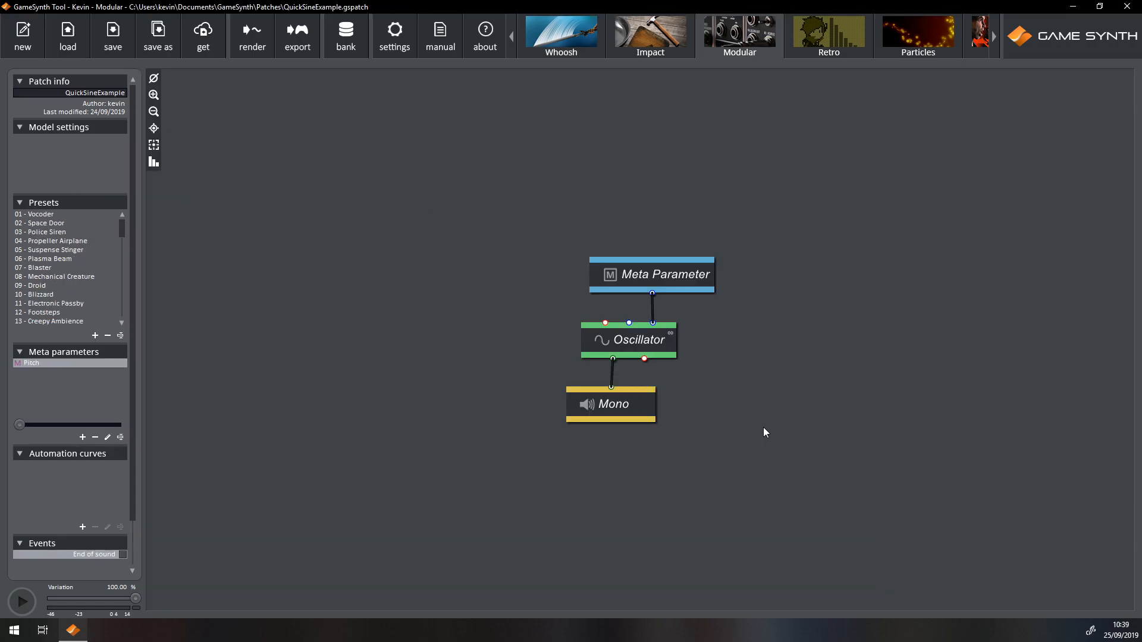
- Examine the patch's Oscillator, Mono and Meta Parameter modules and its Pitch meta parameter
left_click_drag(548, 311, 655, 363)
left_click_drag(536, 376, 537, 376)
left_click_drag(589, 258, 685, 270)
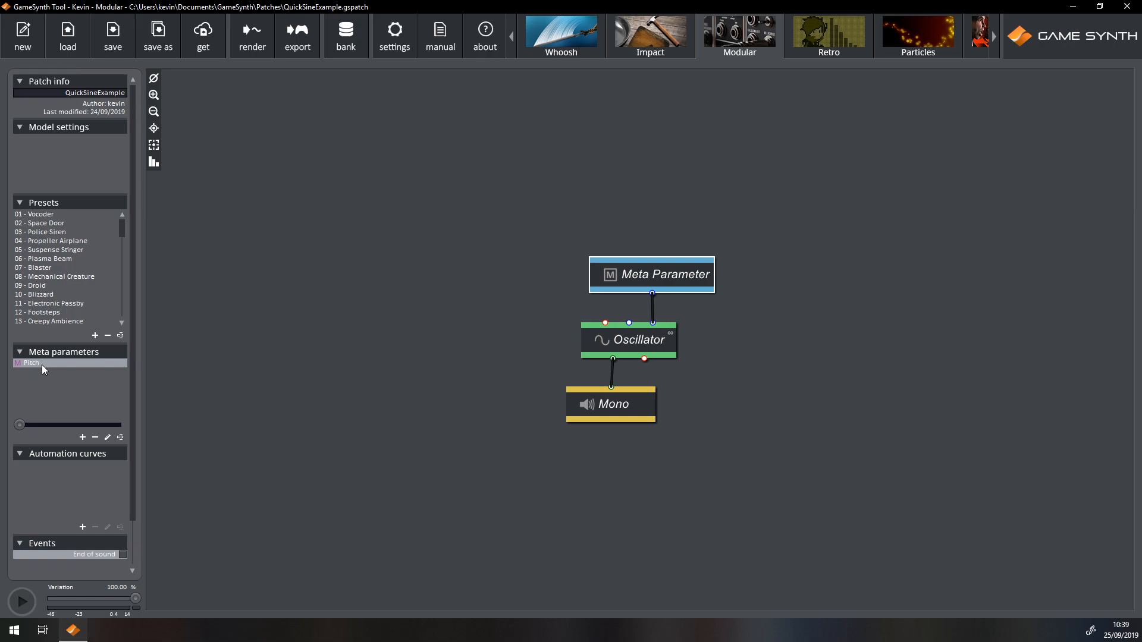
- Return to the Whoosh model, load QuickSineExample.gspatch as the Patch source and assign Pitch to the SketchPad X Destination
left_click(575, 50)
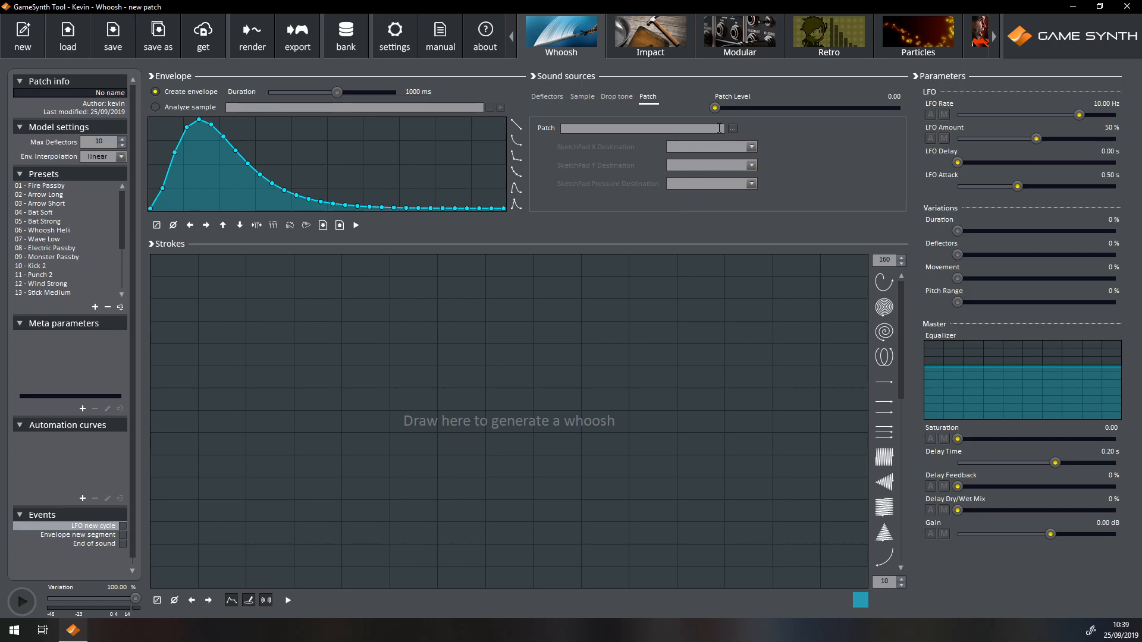
left_click(732, 129)
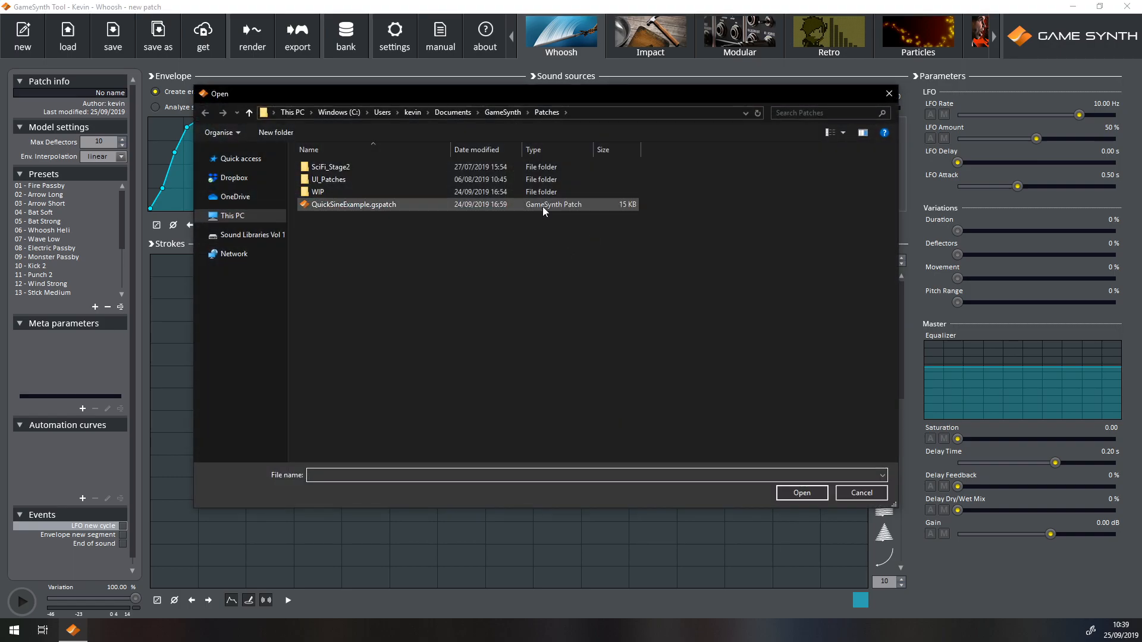
double_click(543, 206)
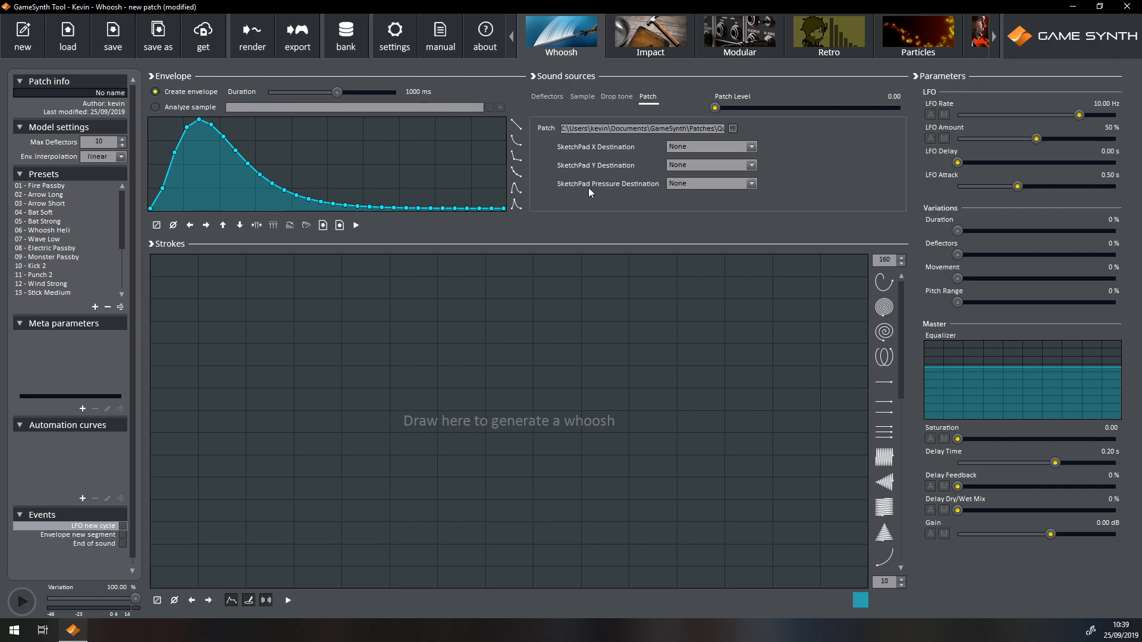
left_click(752, 147)
left_click(682, 172)
- Adjust the source levels, lowering the Deflectors Level to about 0.04, and draw three horizontal test strokes in a row across the canvas
mouse_move(714, 107)
left_mouse_down()
mouse_move(884, 113)
mouse_move(720, 109)
left_mouse_up()
left_click(546, 97)
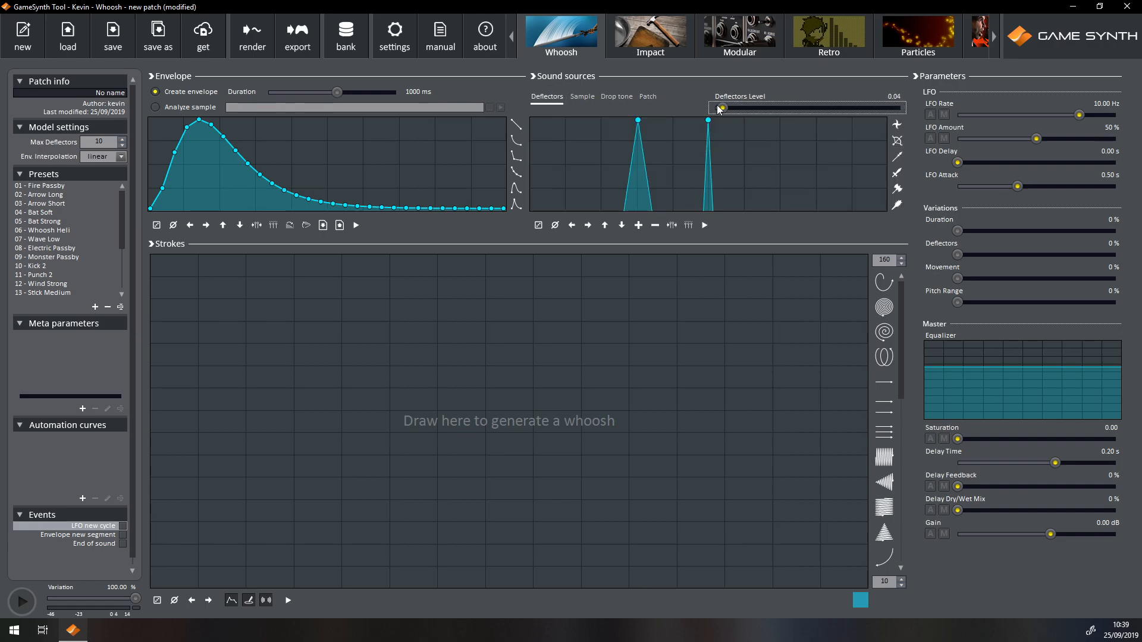
left_click(647, 97)
left_click_drag(231, 423, 359, 422)
left_click_drag(475, 424, 577, 424)
left_click_drag(659, 428, 782, 430)
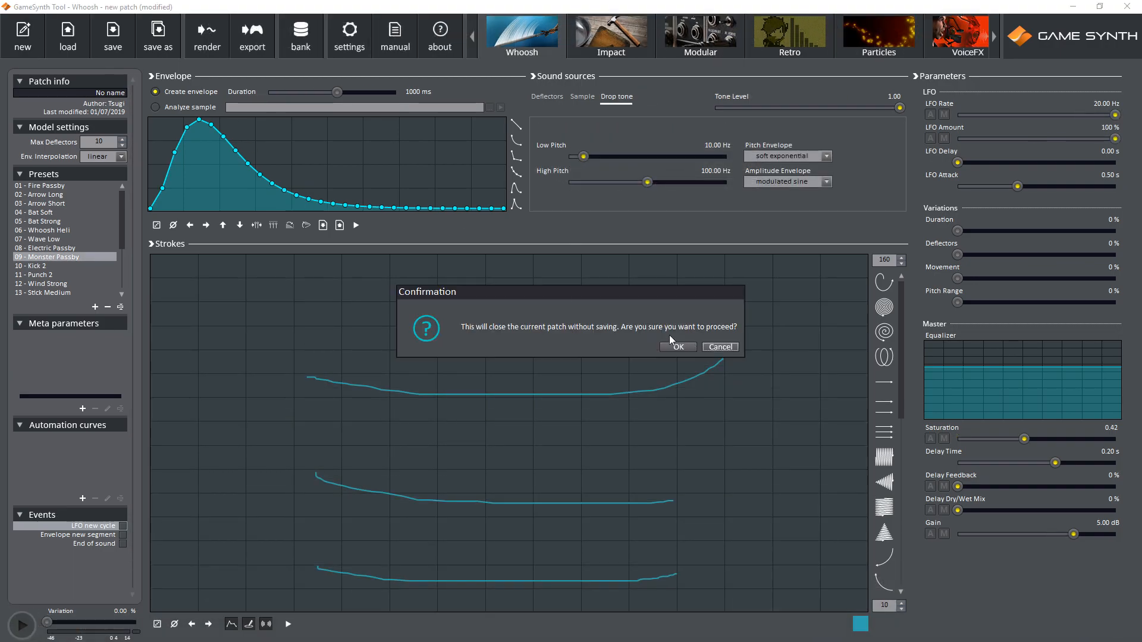
- Start a new patch, discarding the current one, and set the envelope shape to Impulse
left_click(666, 344)
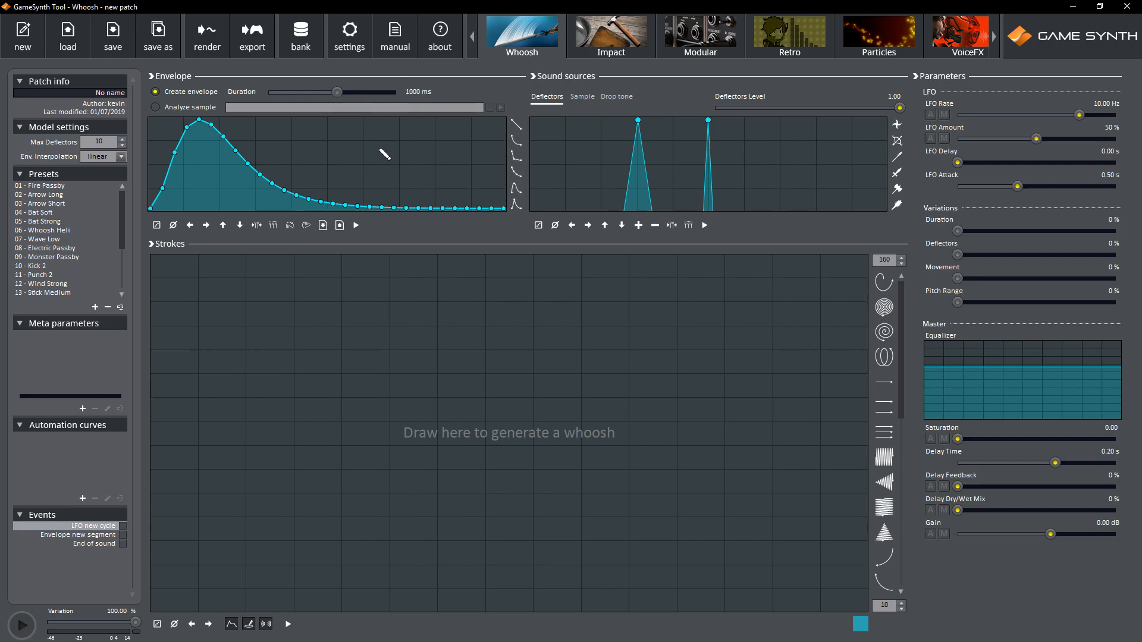
right_click(356, 159)
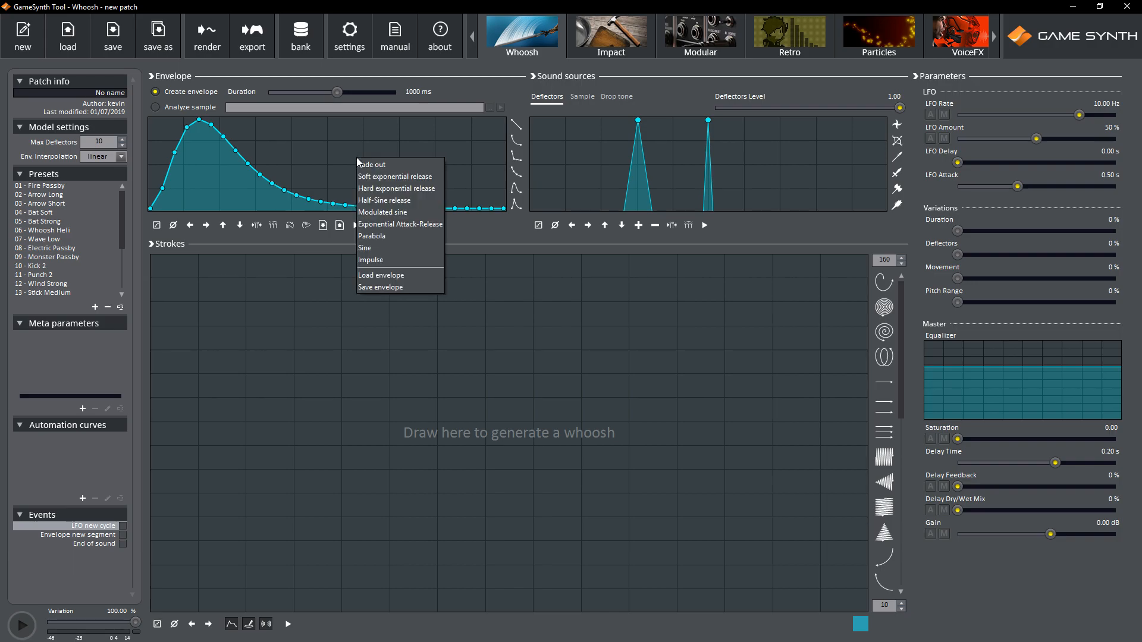
left_click(391, 260)
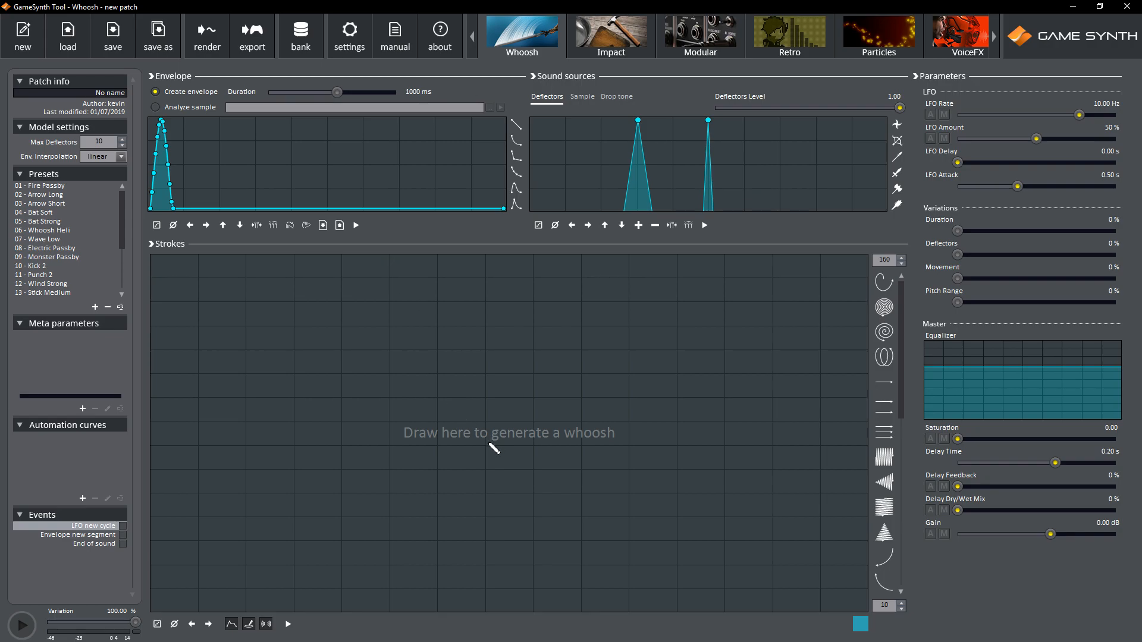
- Draw three short overlapping test strokes in the lower middle of the canvas and clear them
left_click_drag(565, 495, 424, 574)
left_click_drag(443, 519, 550, 546)
mouse_move(557, 495)
left_mouse_down()
mouse_move(531, 540)
mouse_move(498, 559)
left_mouse_up()
left_click(174, 623)
- Set the envelope shape to Hard exponential release and add two small peaks in its flat tail
left_click(518, 158)
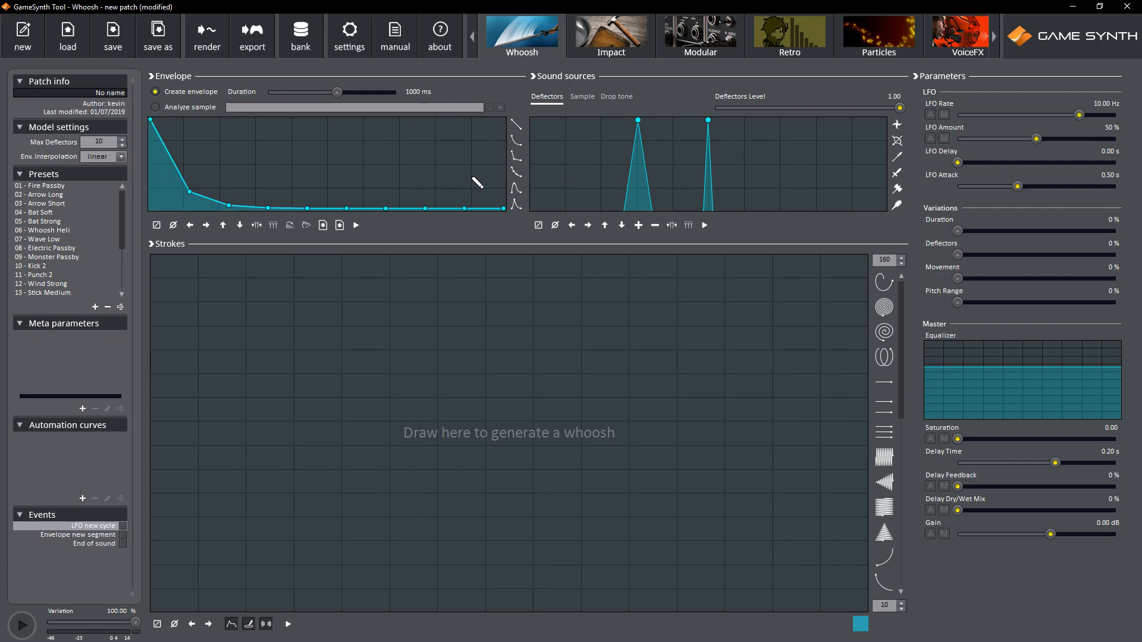
left_click(324, 179)
left_click(407, 185)
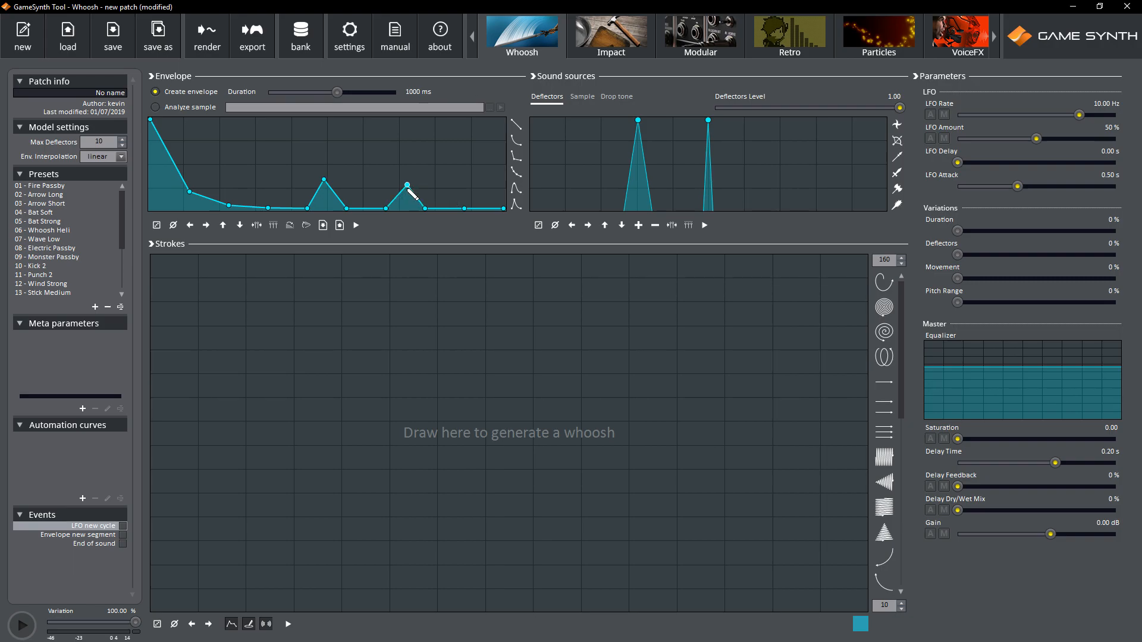
- Lower the two added envelope peaks, bringing the first one down further than the second
left_click_drag(330, 185, 333, 191)
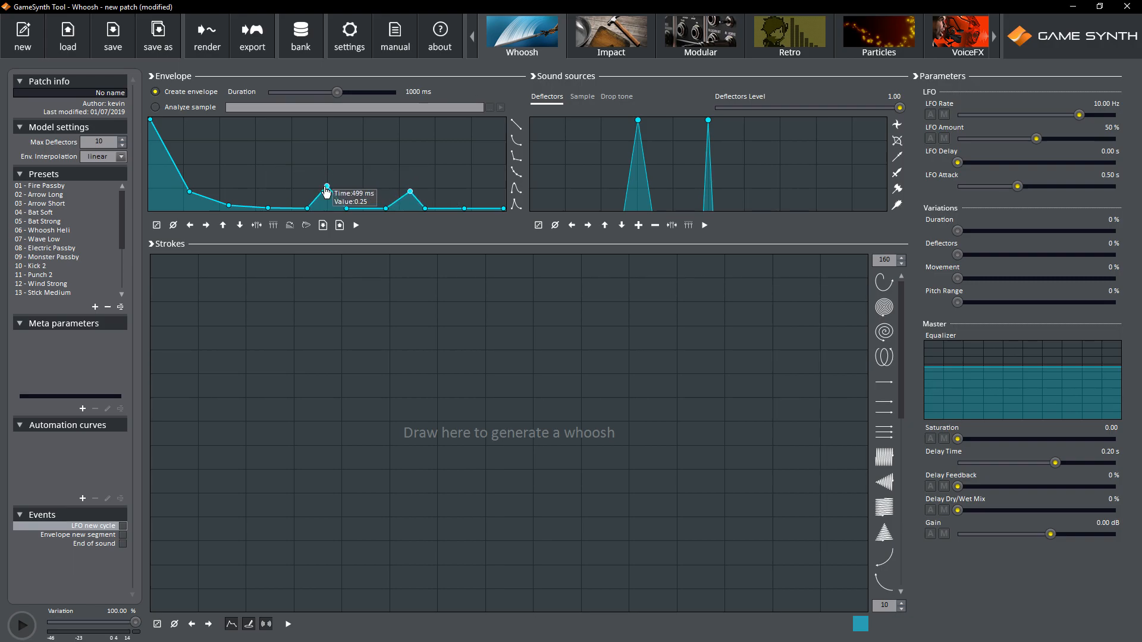
key("Down")
key("Down")
key("Down")
key("Down")
key("Down")
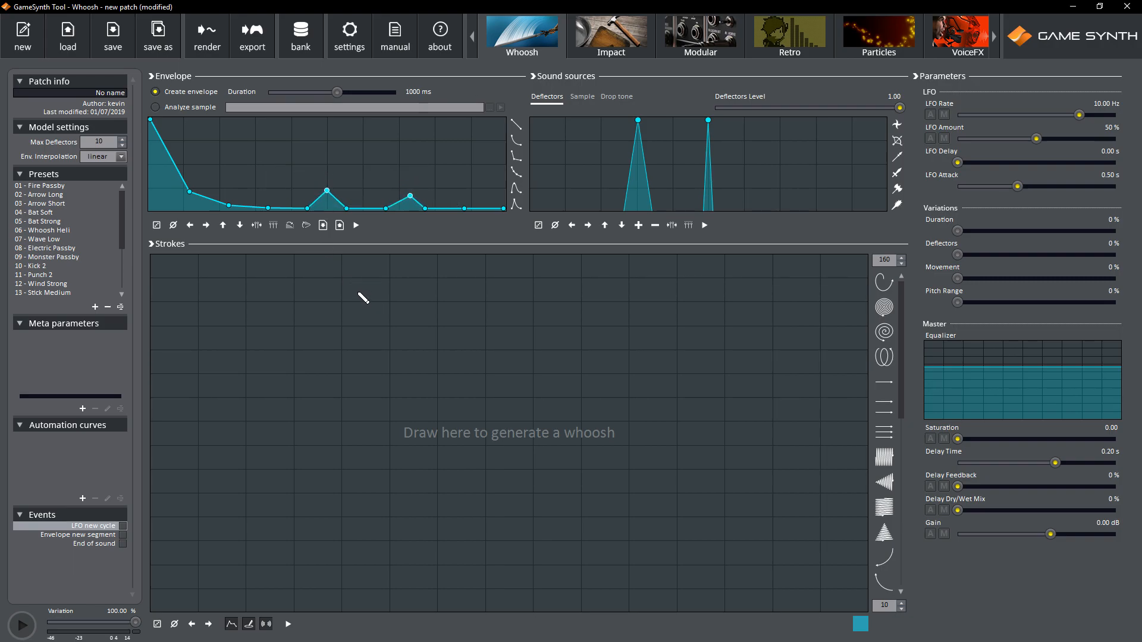
left_click_drag(327, 191, 325, 200)
- Switch the envelope to Analyze sample and load Attack_001.wav as its source
left_click(182, 109)
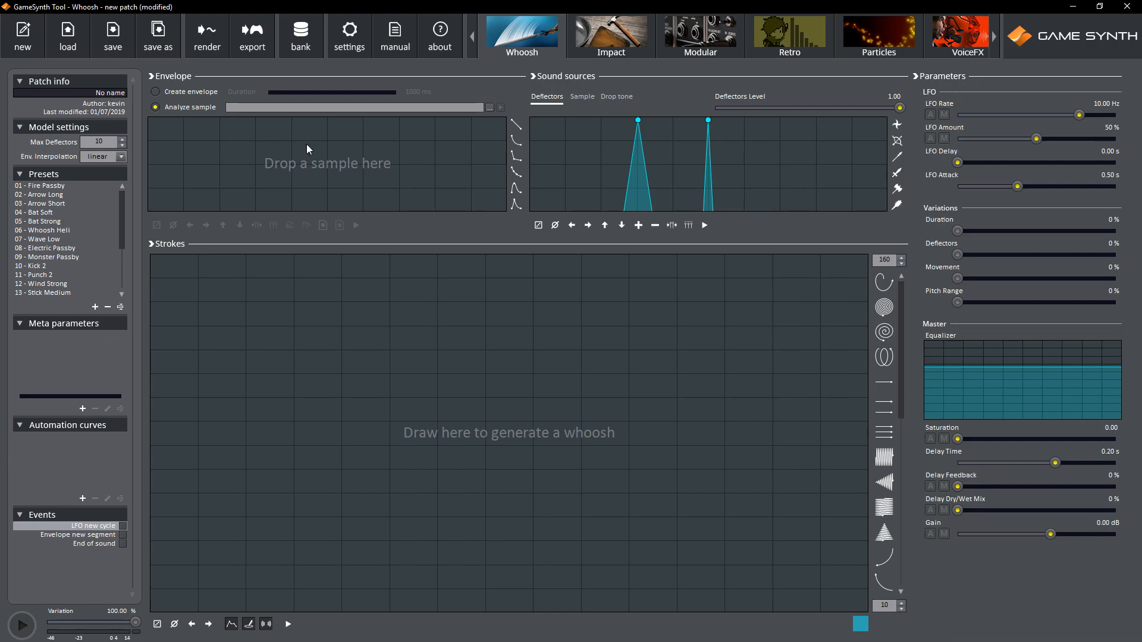
left_click(489, 108)
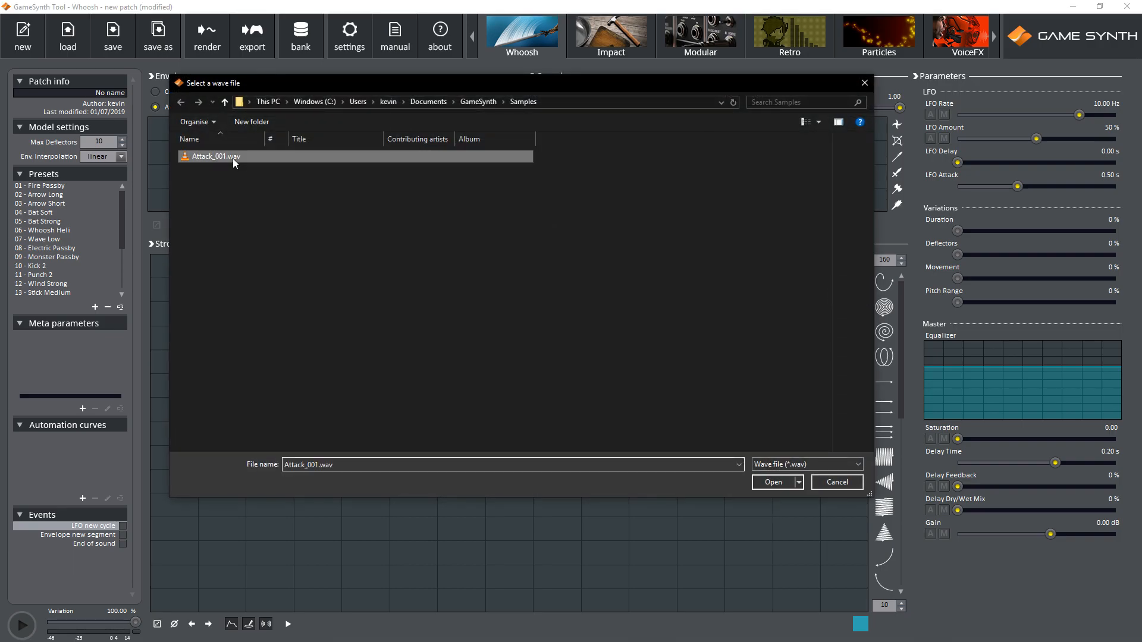
double_click(233, 158)
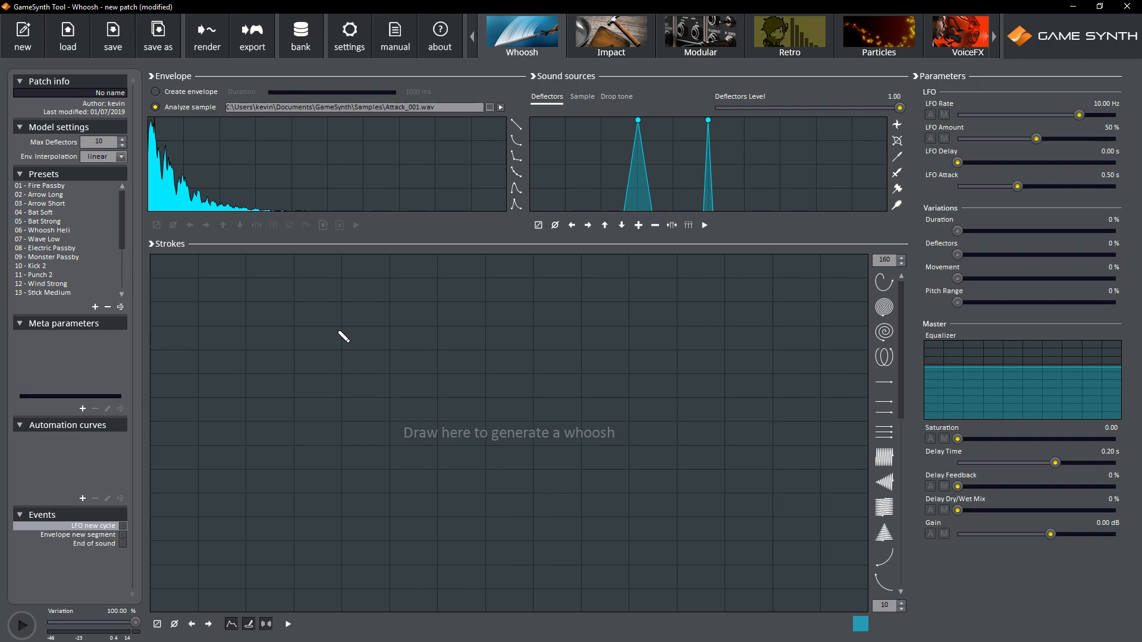
- In a new patch, set the LFO Rate to 20 Hz and the LFO Amount to 100 %, and draw a wavy test stroke
left_click(23, 36)
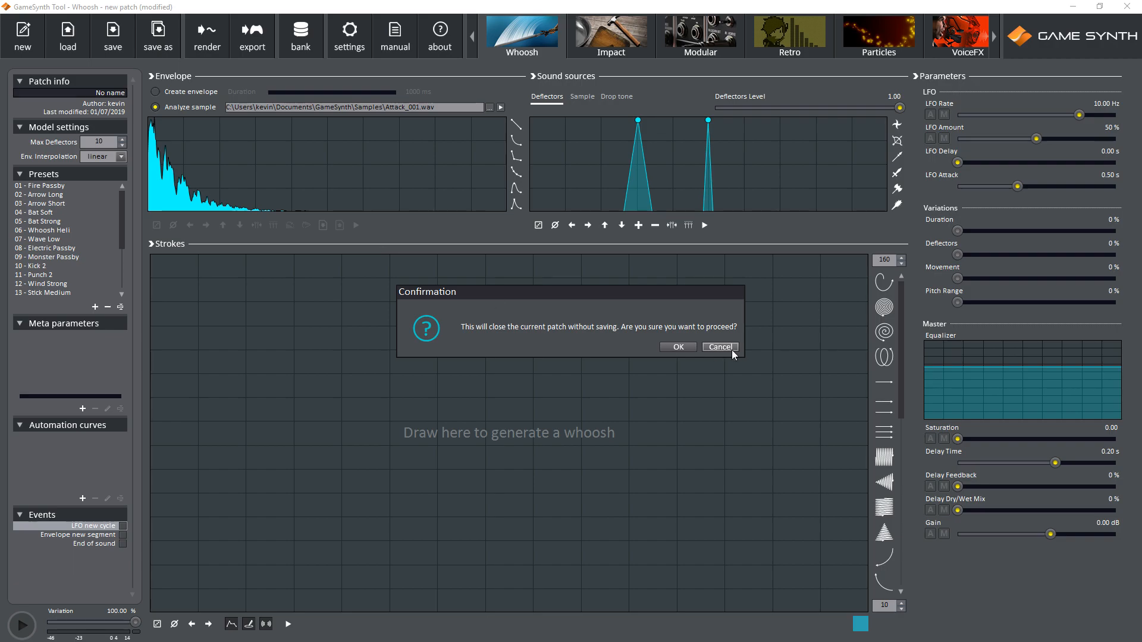
left_click(682, 346)
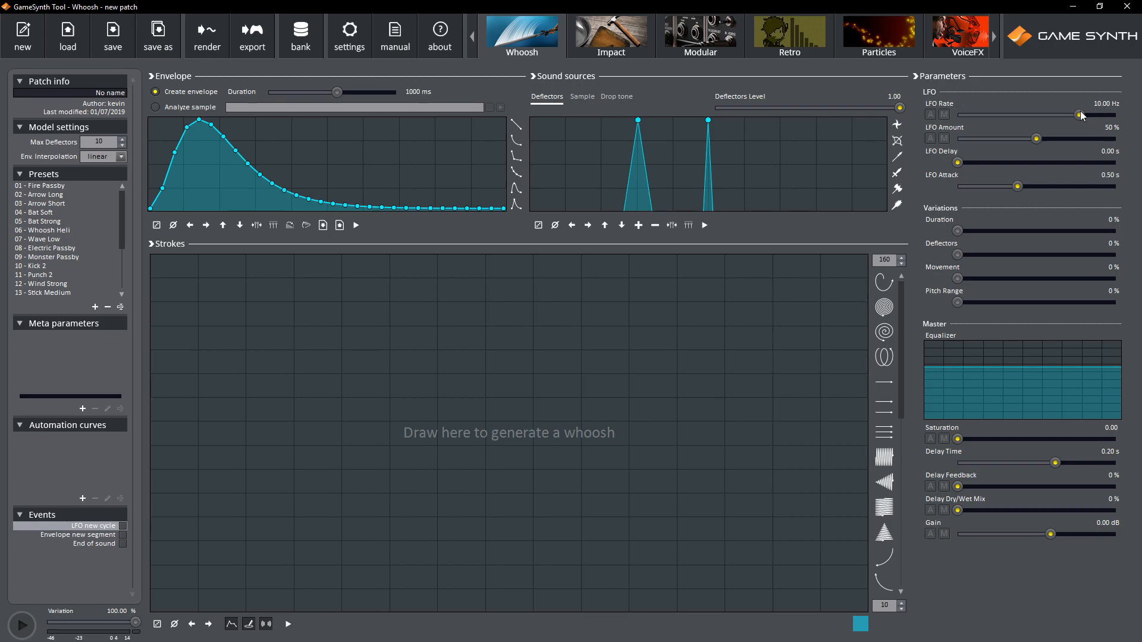
left_click_drag(1079, 115, 1117, 115)
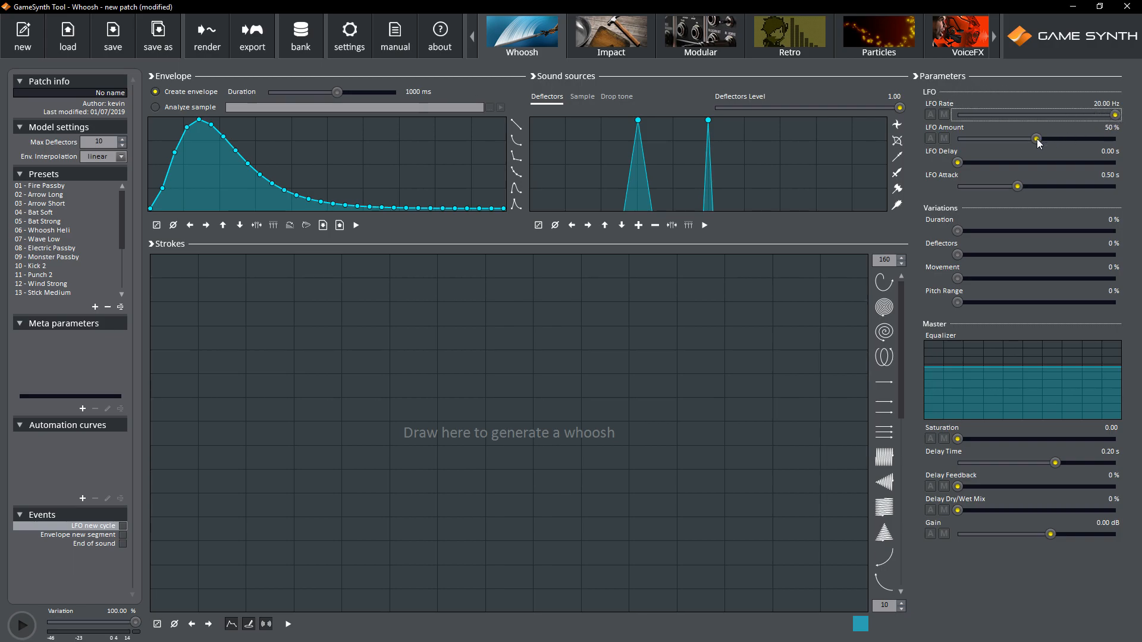
left_click_drag(1037, 138, 1123, 142)
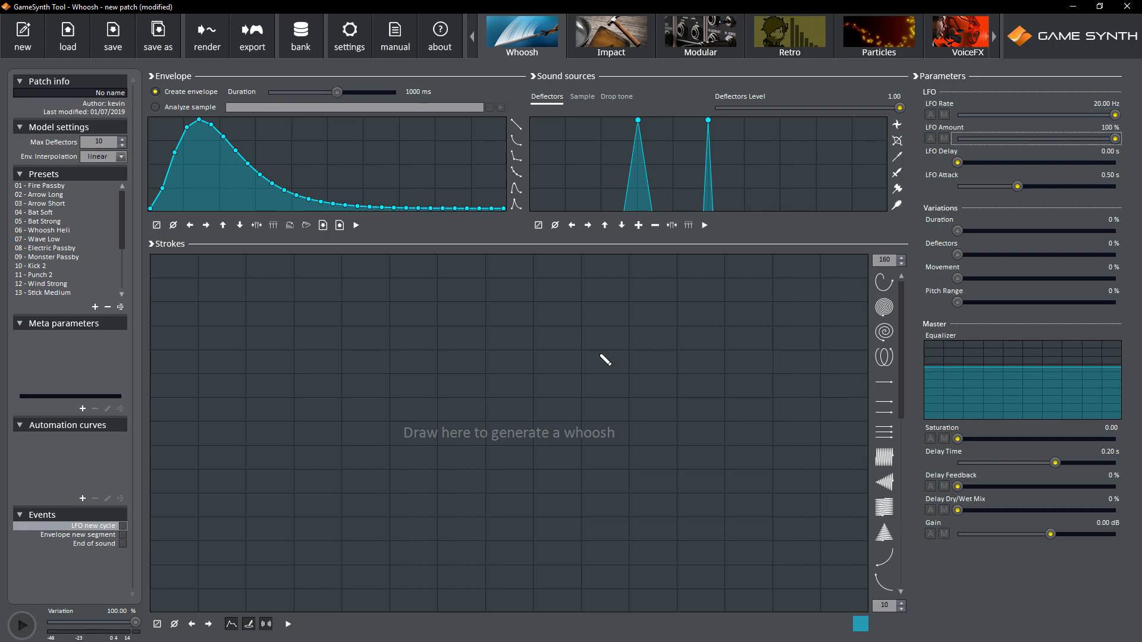
left_click_drag(386, 401, 646, 382)
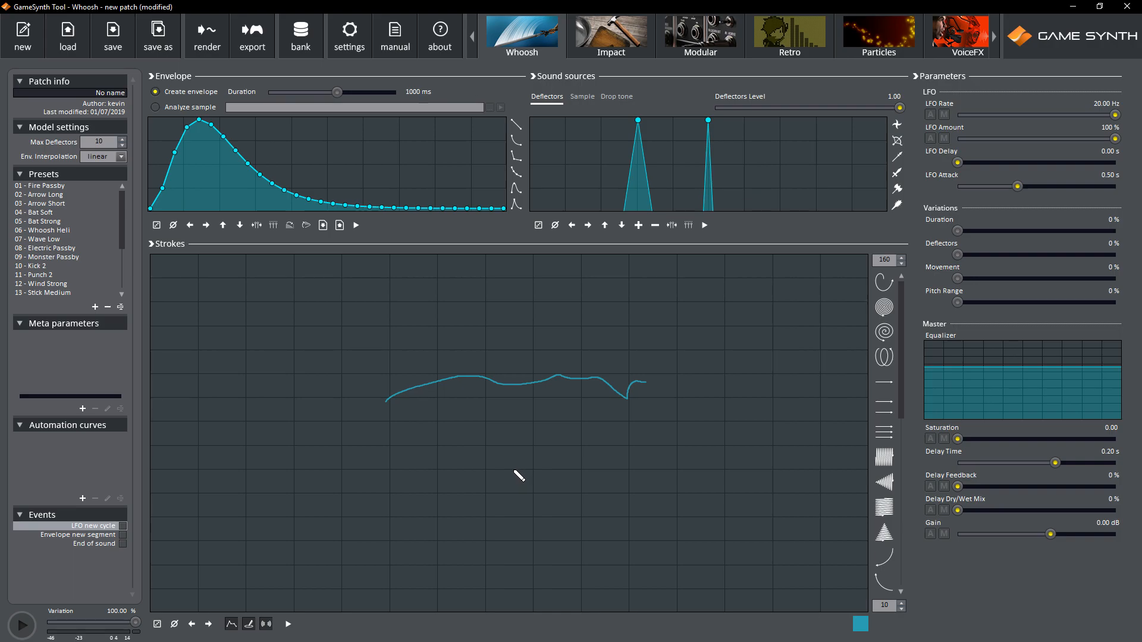
- Lower the LFO Rate to 8.10 Hz and the LFO Amount to 29 %, and draw a shorter rising stroke below the first
left_click_drag(1117, 139, 1046, 142)
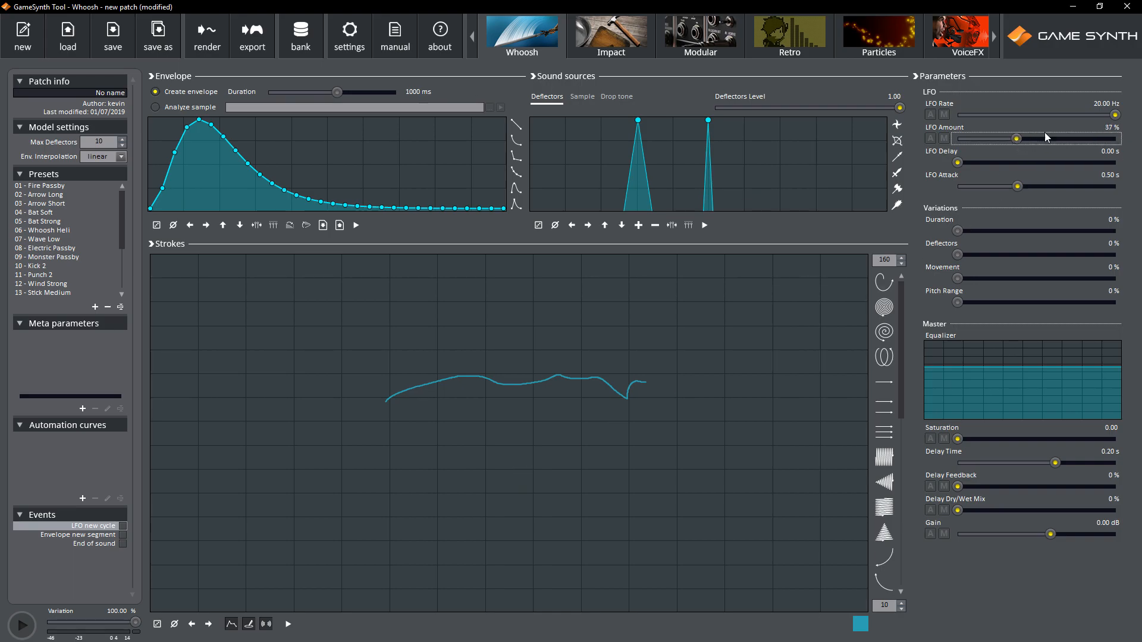
mouse_move(1115, 116)
left_mouse_down()
mouse_move(1068, 115)
mouse_move(1003, 139)
left_mouse_up()
left_click_drag(439, 463, 533, 427)
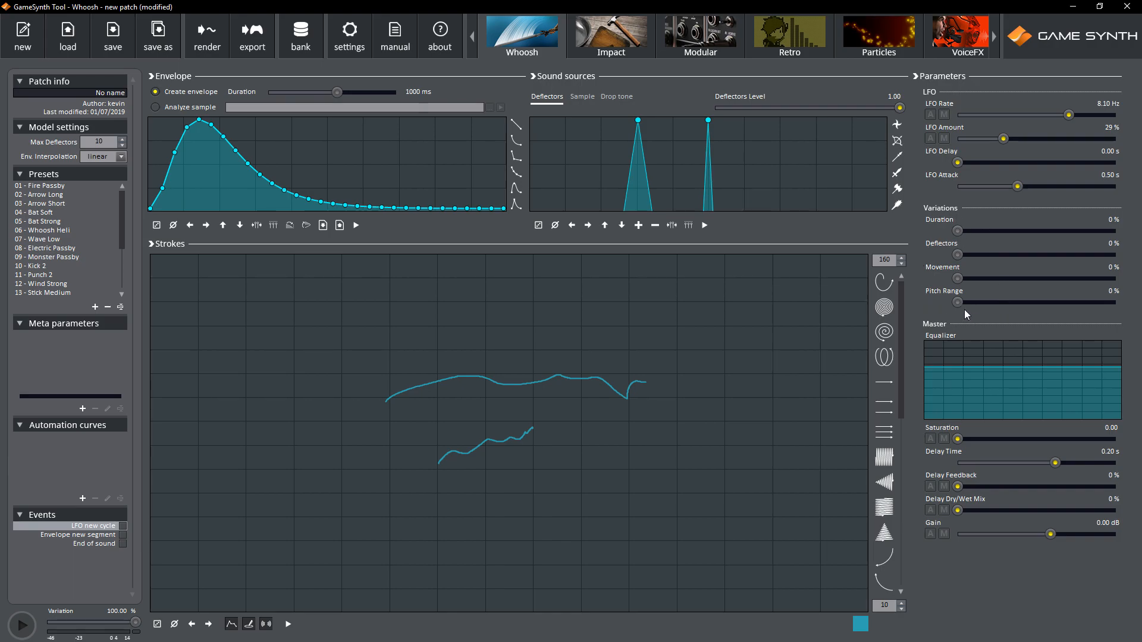
- Set the Duration, Deflectors, Movement and Pitch Range variations to 20 % each, and shift and slightly widen the first deflector
left_click_drag(957, 231, 978, 231)
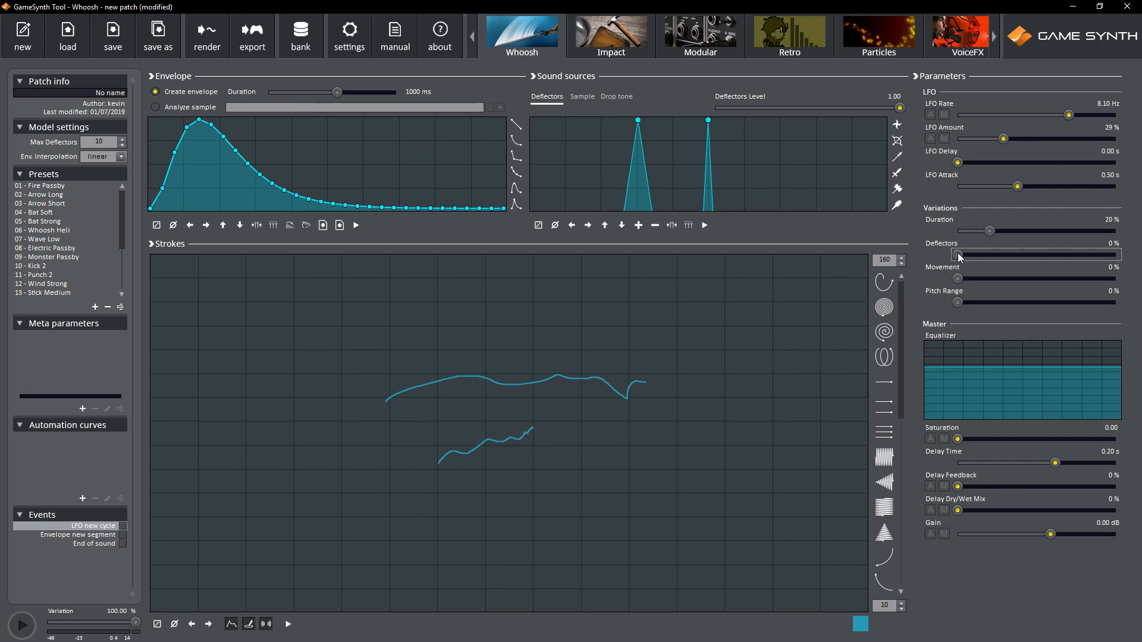
left_click_drag(988, 258, 987, 258)
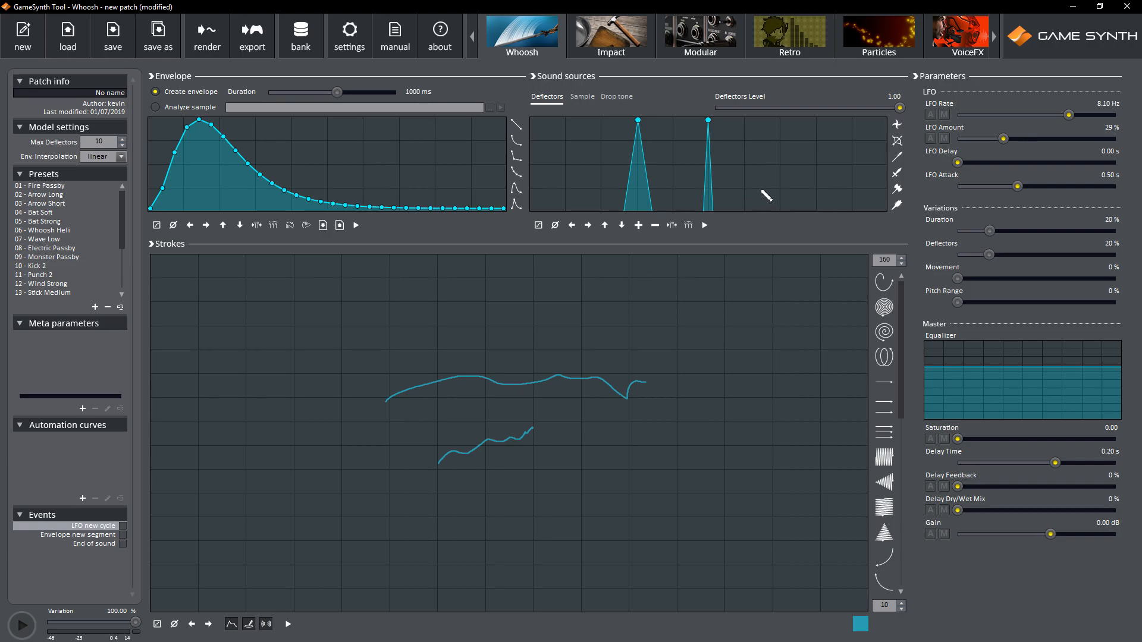
left_click_drag(640, 124, 631, 119)
scroll(631, 120, "up", 1)
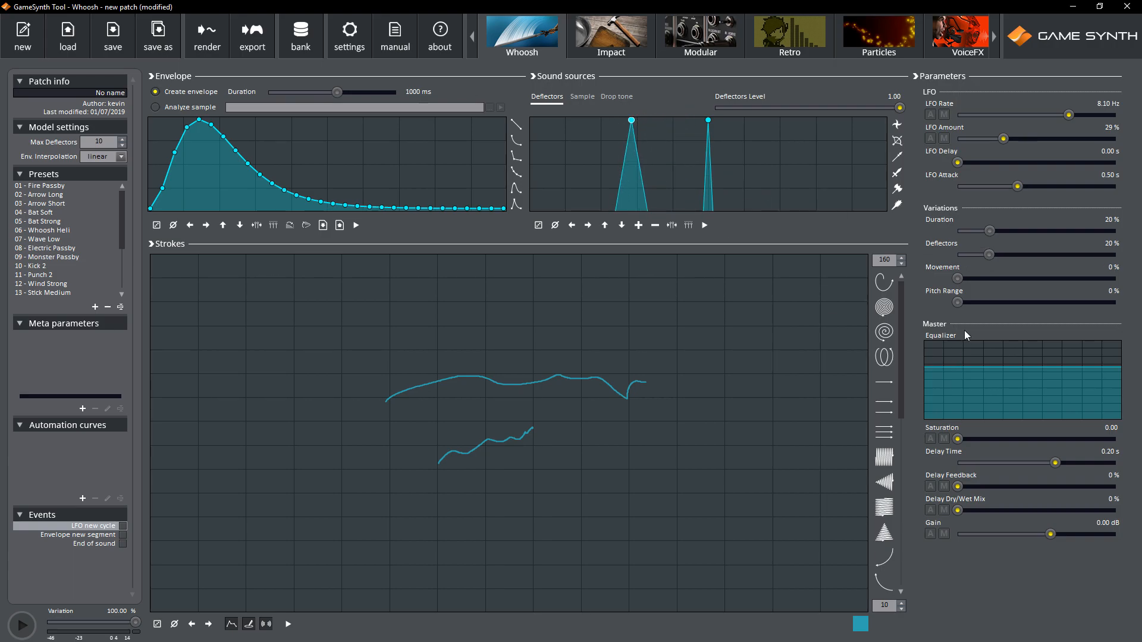
left_click_drag(957, 279, 990, 280)
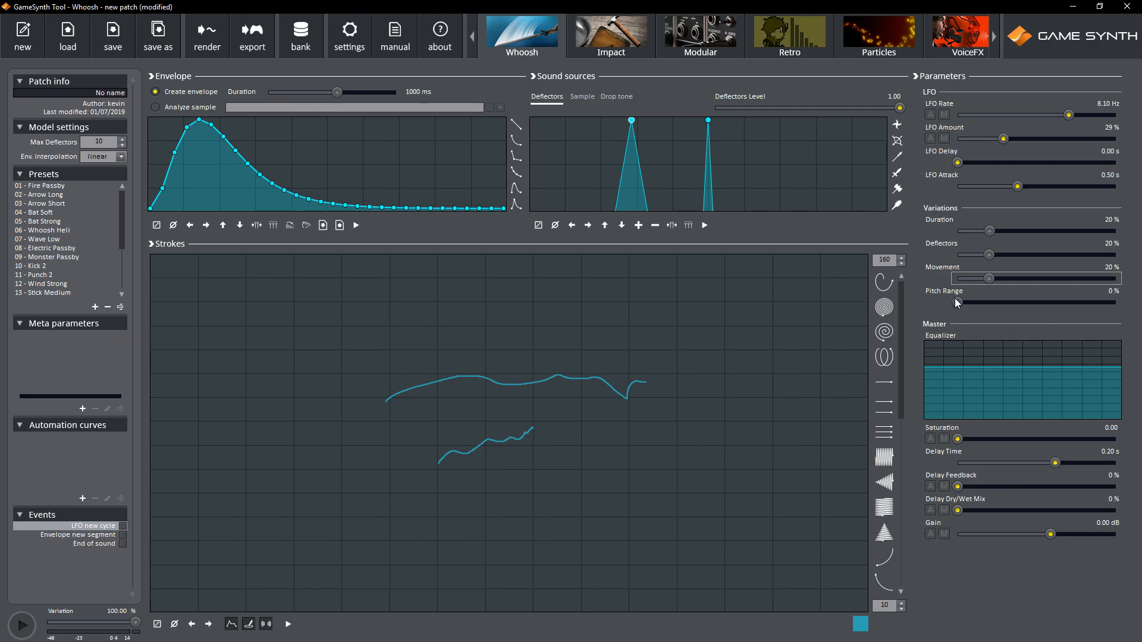
left_click_drag(956, 302, 989, 302)
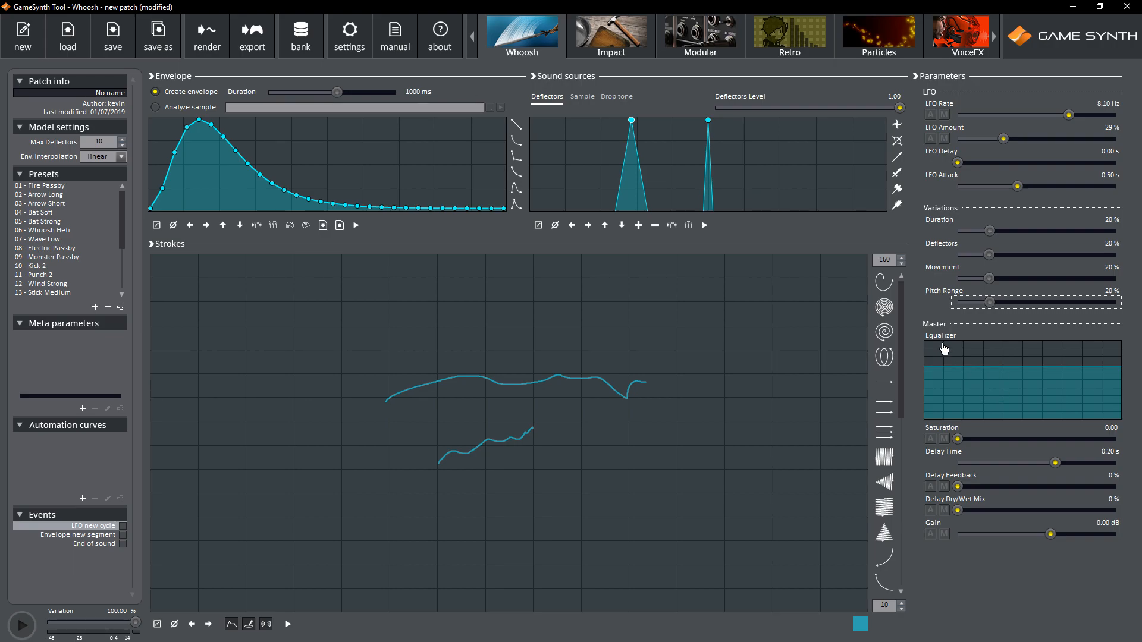
- In the master equalizer, make band 5 a Lowpass filter and move band 3 to about 1269 Hz with 0.95 dB gain
left_click(994, 385)
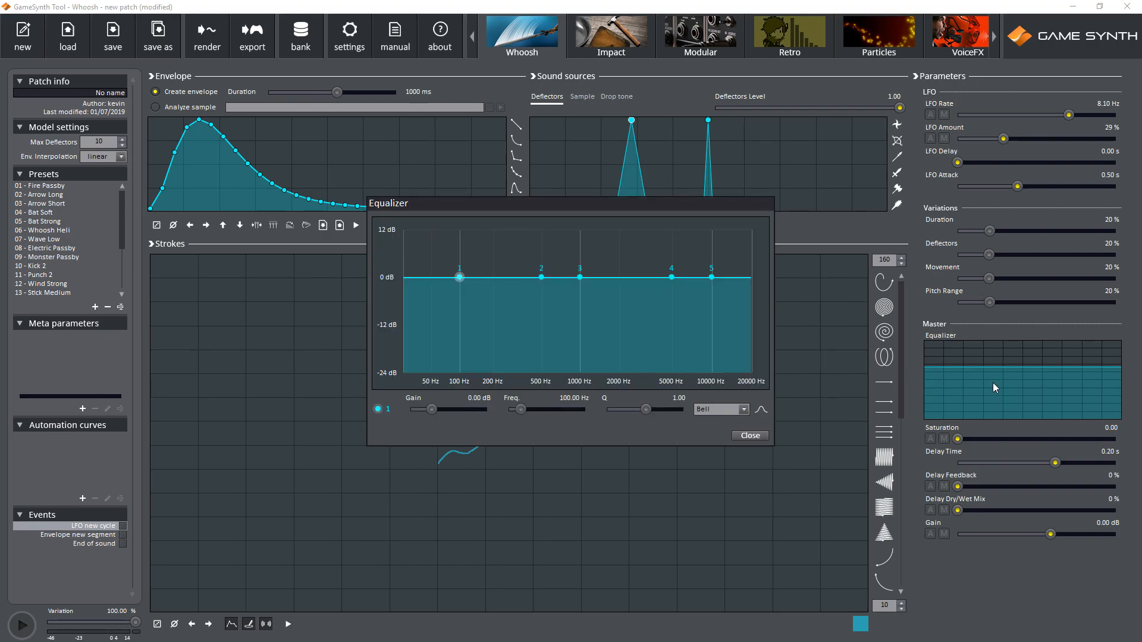
left_click(712, 278)
left_click(744, 409)
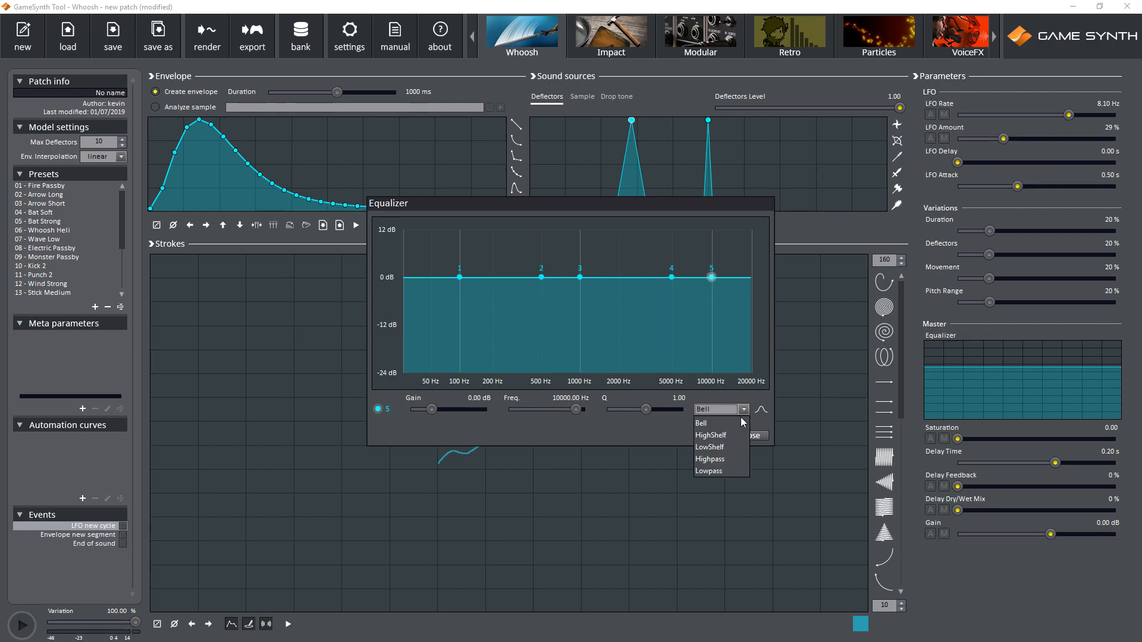
left_click(720, 459)
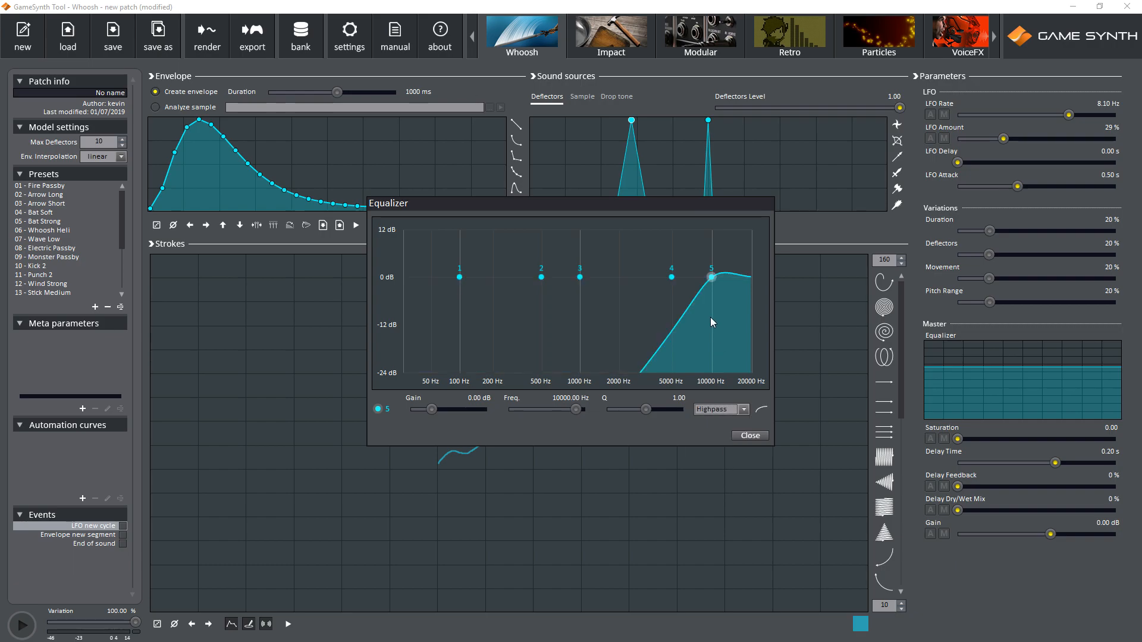
left_click(743, 409)
left_click(723, 468)
left_click_drag(582, 281, 593, 274)
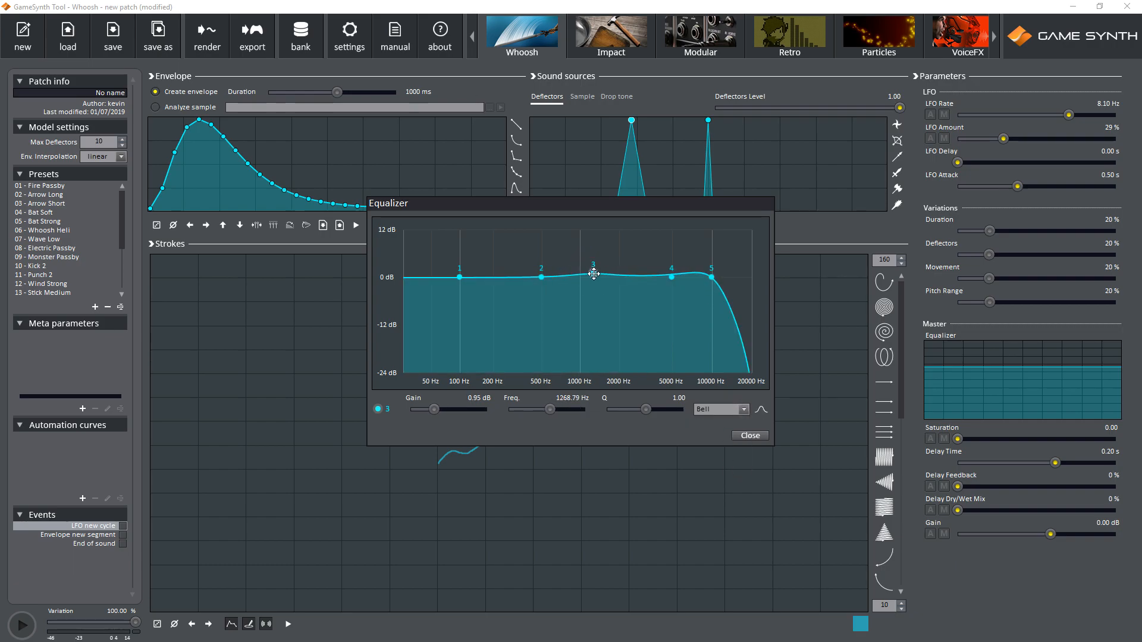
left_click(749, 436)
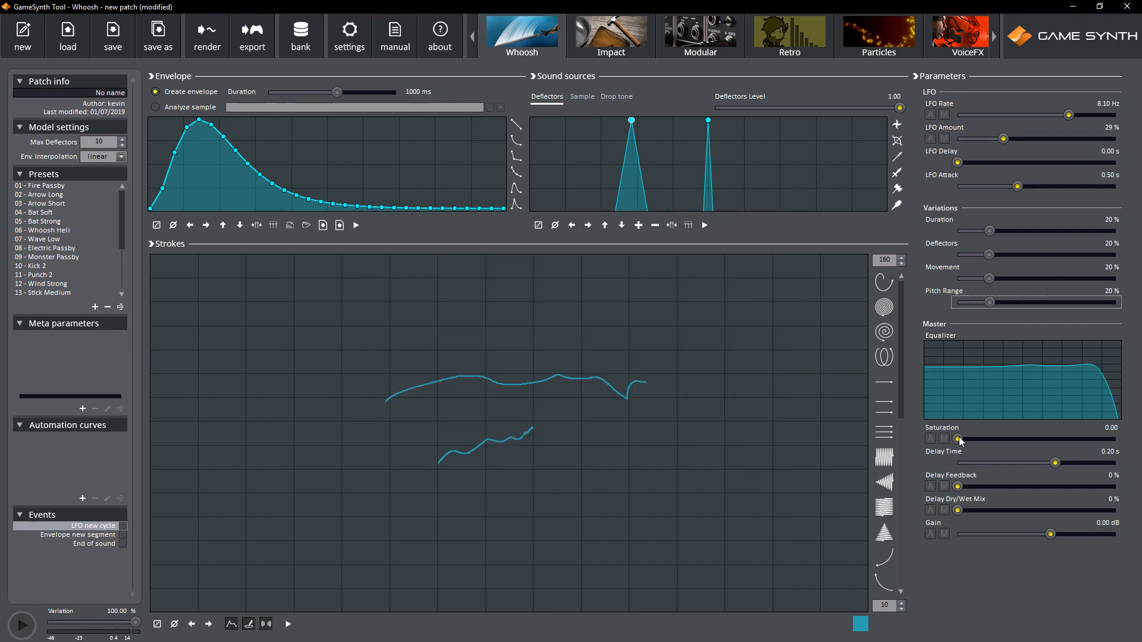
- Try out a lower master Gain and a higher Saturation, and return both to 0
mouse_move(958, 439)
left_mouse_down()
mouse_move(978, 440)
mouse_move(954, 443)
left_mouse_up()
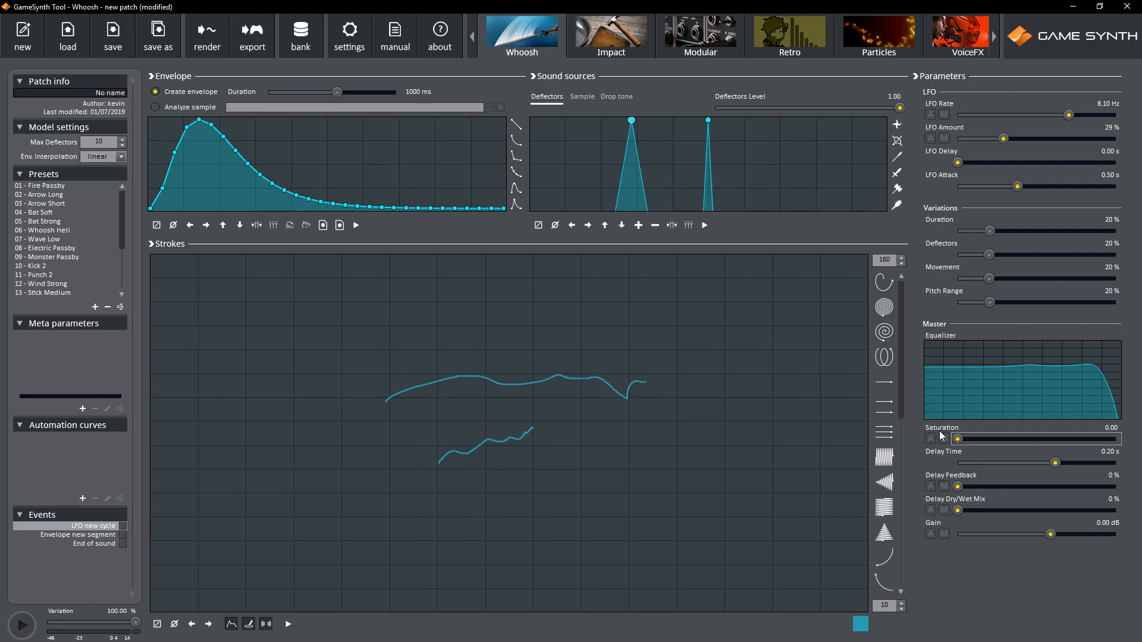
left_click_drag(1051, 534, 1038, 534)
double_click(1108, 523)
type("0")
key("Return")
left_click_drag(958, 441, 985, 442)
left_click_drag(986, 440, 955, 446)
- Add an automation curve and give it the Impulse shape
left_click(82, 498)
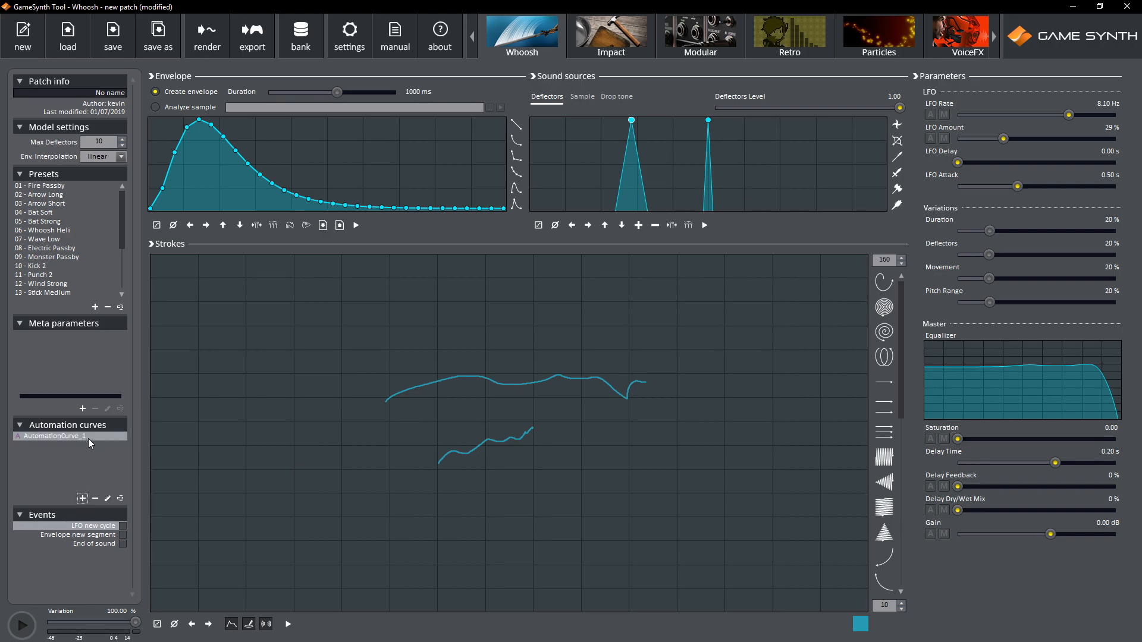
left_click(108, 498)
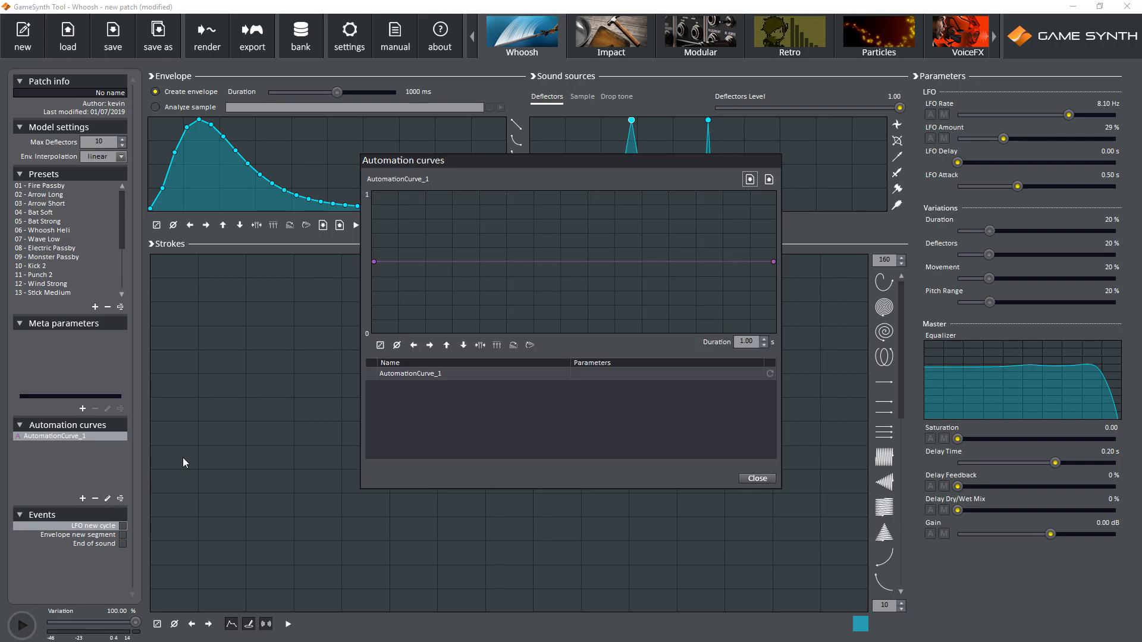
mouse_move(453, 155)
left_mouse_down()
mouse_move(248, 273)
mouse_move(262, 269)
left_mouse_up()
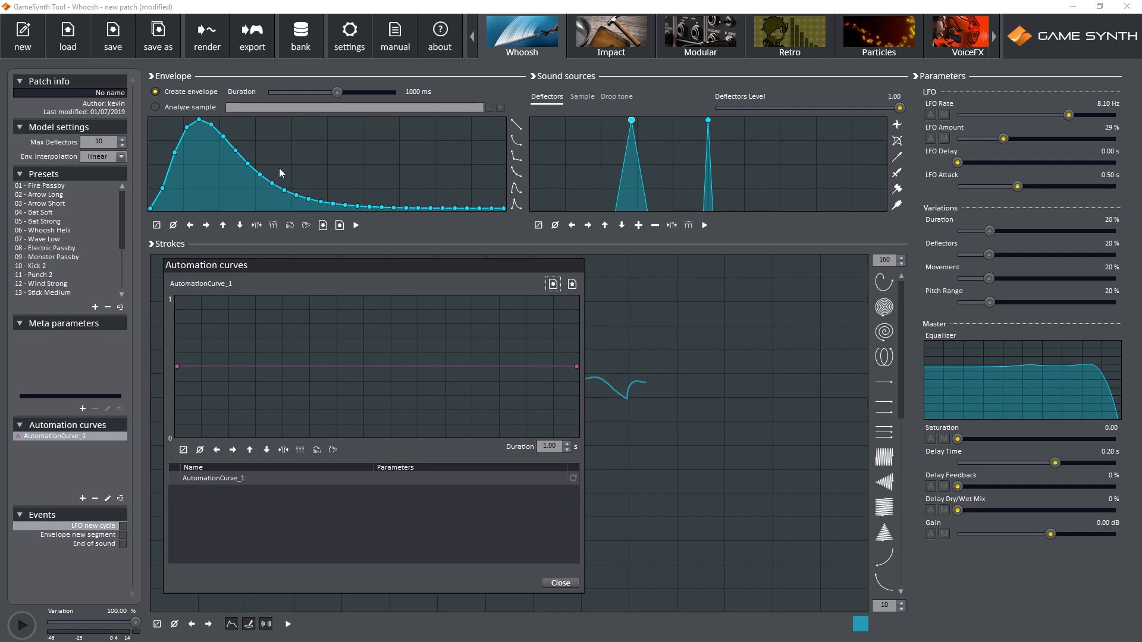
right_click(352, 340)
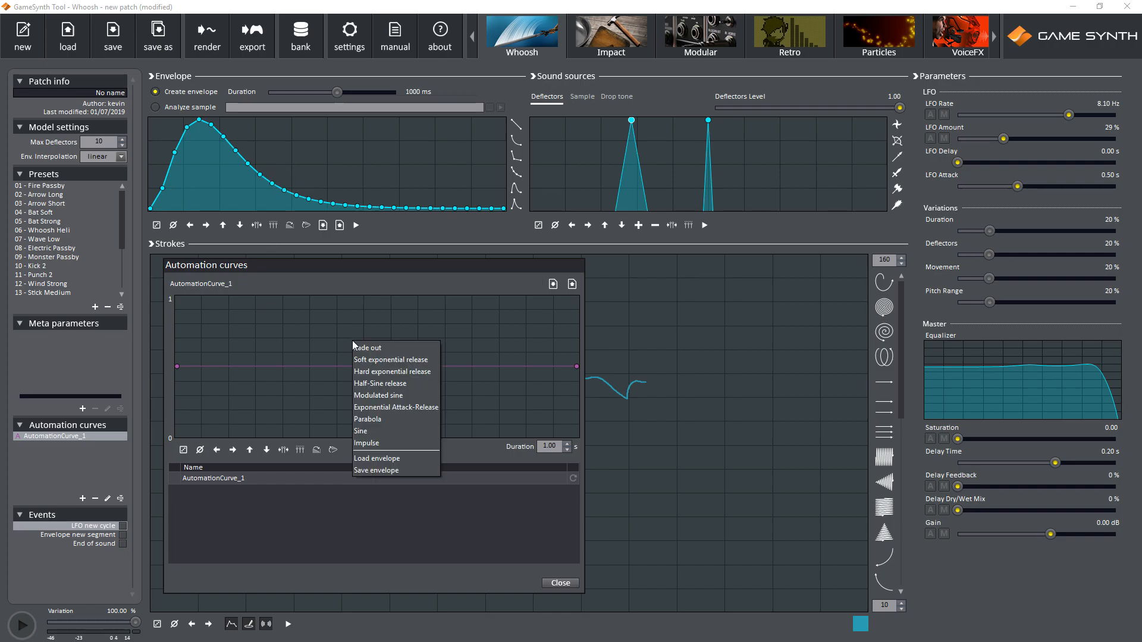
left_click(373, 443)
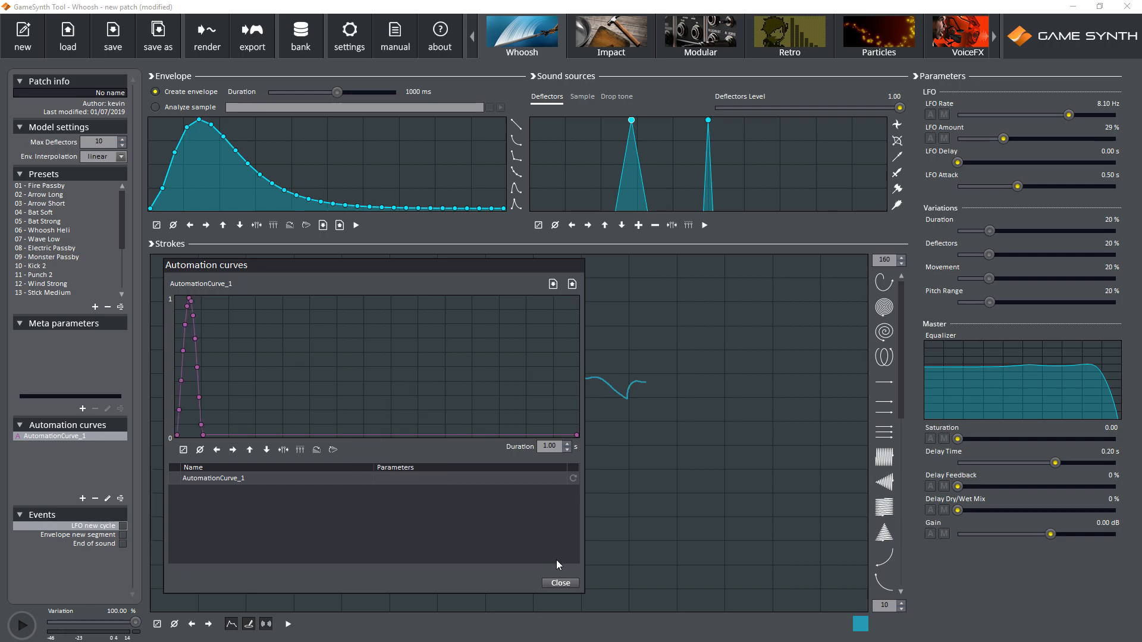
left_click(560, 583)
- Assign the automation curve to the master Saturation and draw curved test strokes below and between the existing ones
mouse_move(52, 436)
left_mouse_down()
mouse_move(869, 421)
mouse_move(930, 440)
left_mouse_up()
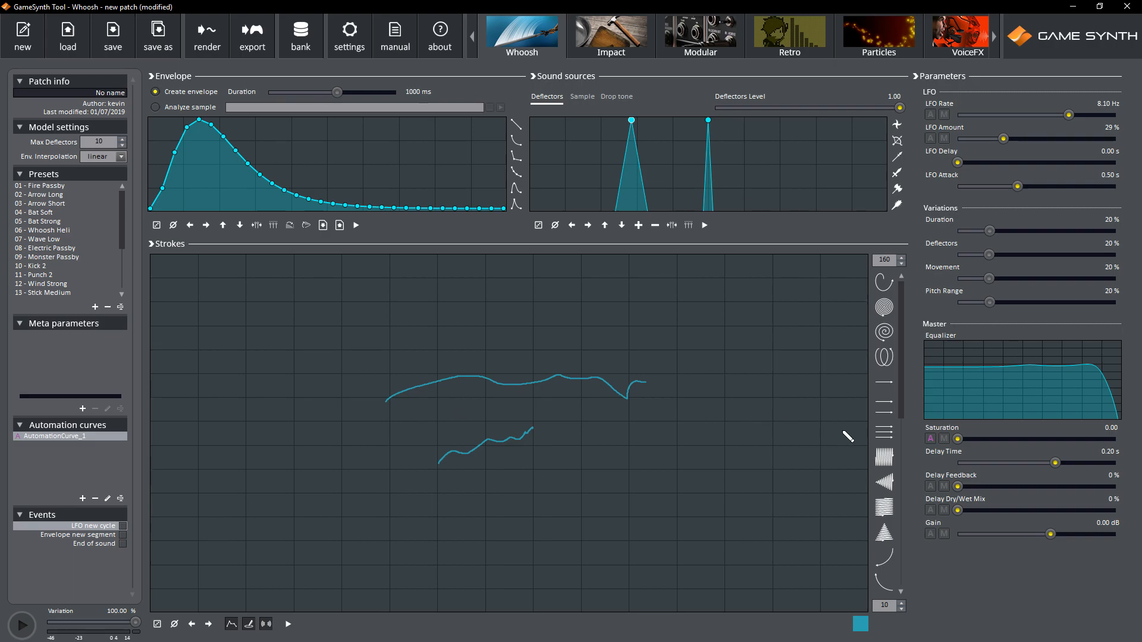
left_click_drag(417, 495, 648, 465)
left_click_drag(471, 431, 590, 418)
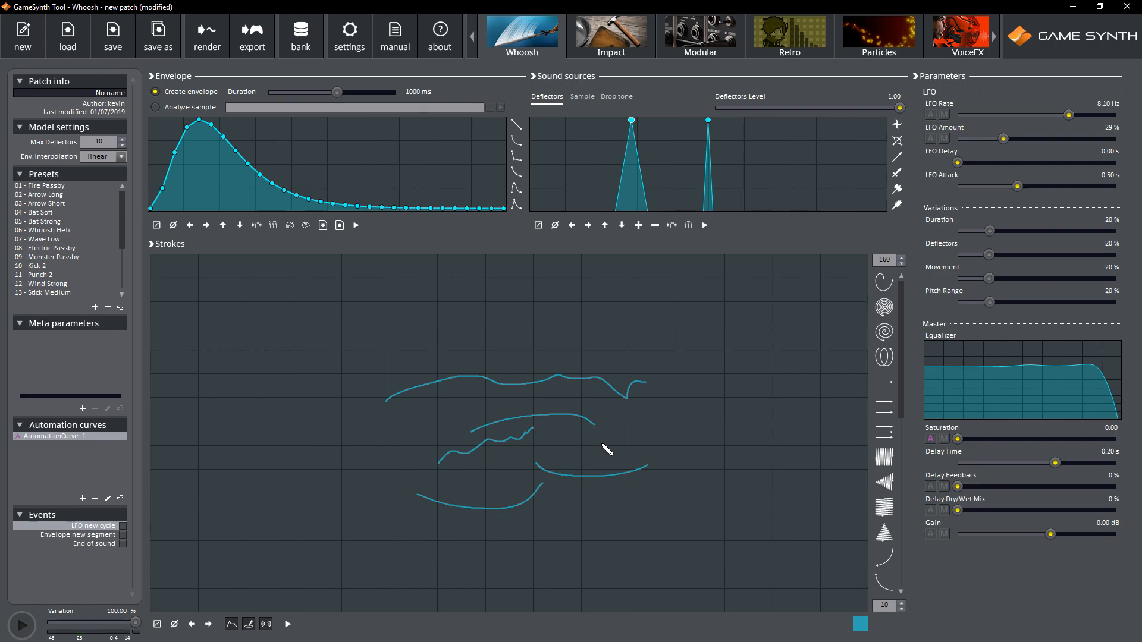
- Select the impulse points of the Saturation automation curve and lower its peak to about 0.6
left_click(108, 498)
left_click_drag(418, 322, 313, 159)
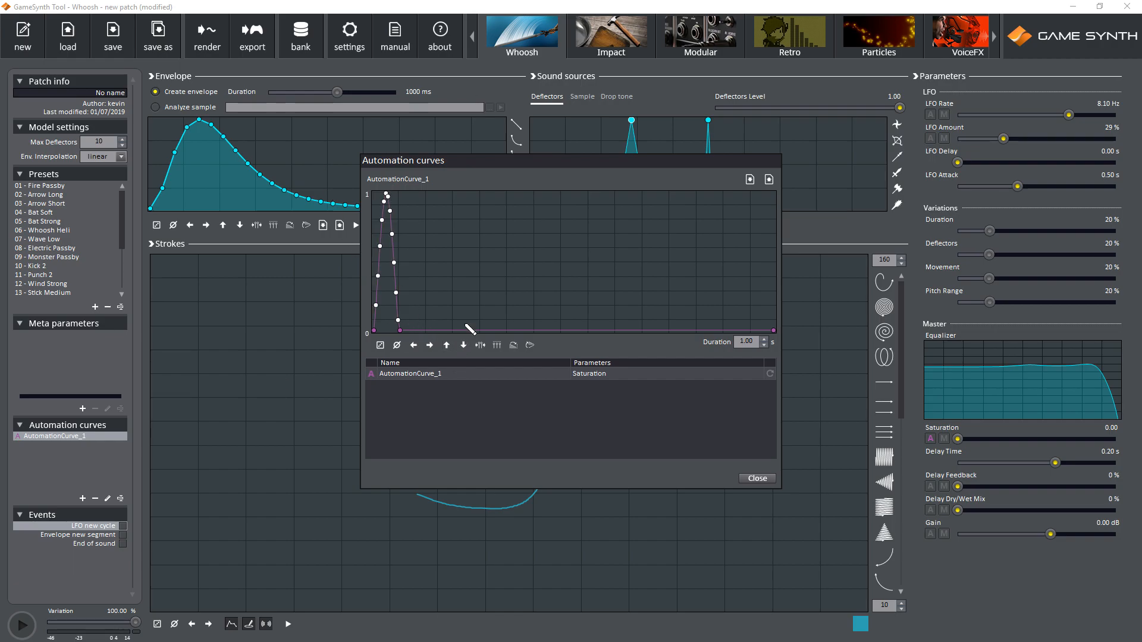
left_click_drag(420, 327, 350, 185)
key("Down")
key("Down")
key("Down")
key("Down")
key("Down")
key("Down")
key("Down")
key("Down")
key("Down")
key("Down")
key("Down")
key("Down")
key("Down")
key("Down")
key("Down")
key("Down")
key("Down")
key("Down")
key("Down")
key("Down")
key("Down")
key("Down")
key("Down")
key("Down")
key("Down")
key("Down")
key("Down")
key("Down")
key("Down")
key("Down")
key("Down")
key("Down")
key("Down")
key("Down")
key("Down")
key("Down")
key("Down")
key("Down")
key("Down")
key("Down")
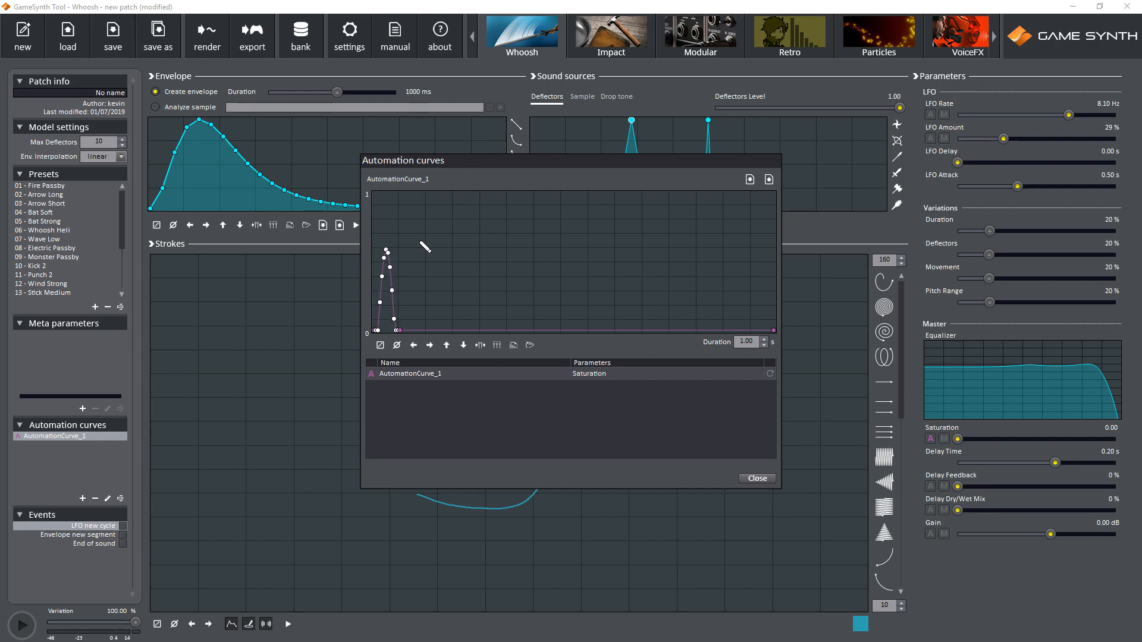
left_click(757, 478)
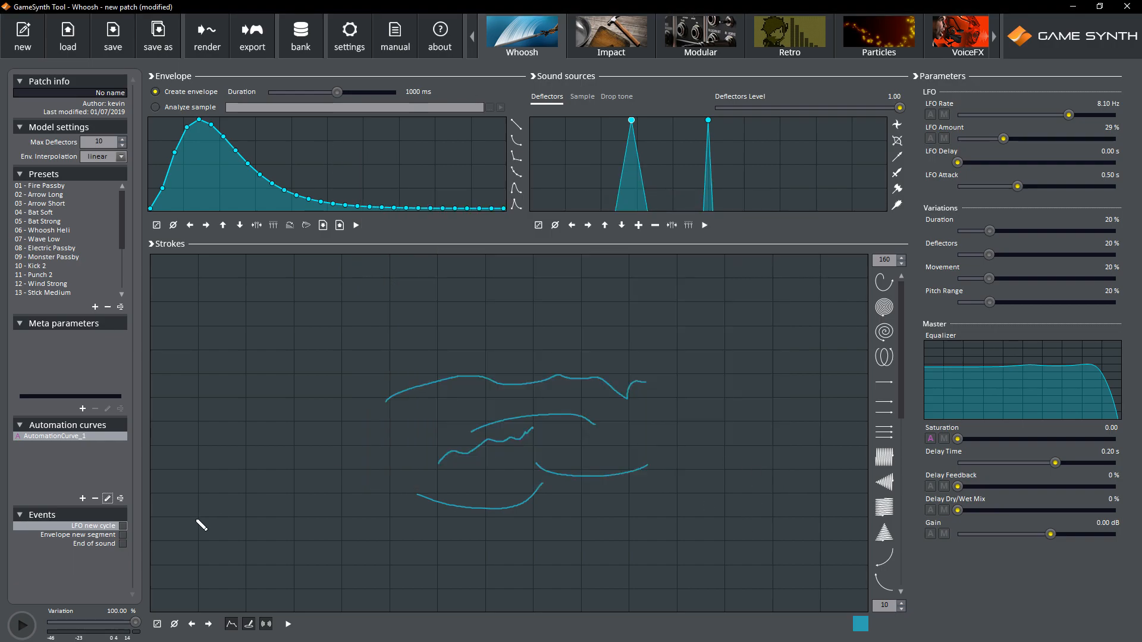
- Draw three more curved test strokes among the existing ones
left_click_drag(408, 462, 525, 459)
left_click_drag(451, 409, 582, 382)
left_click_drag(464, 436, 567, 393)
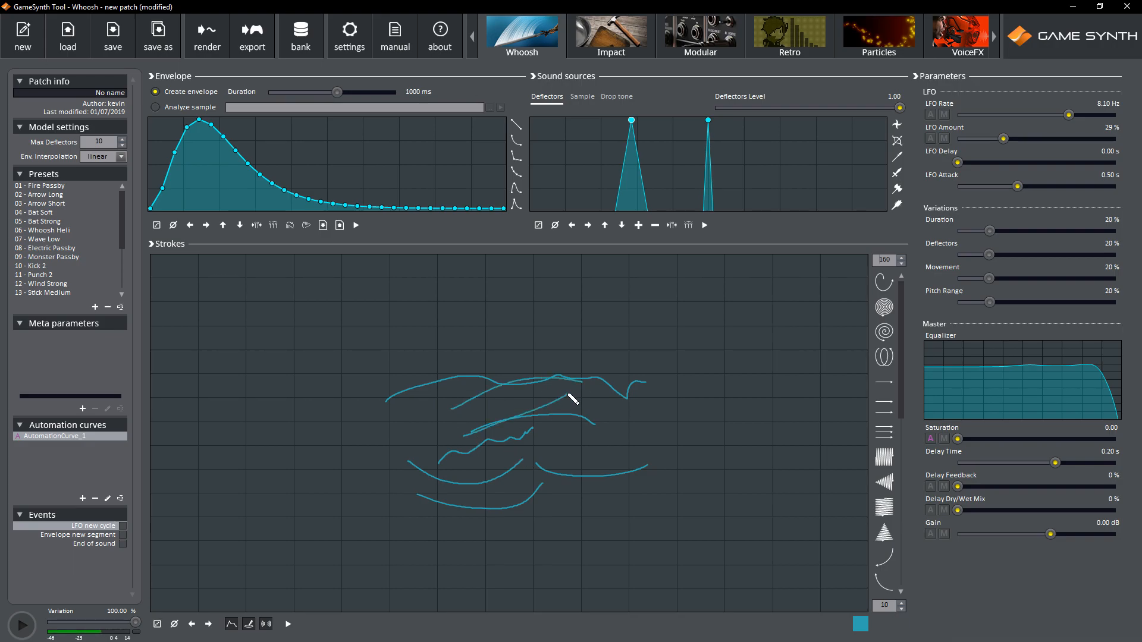
- Clear all strokes and draw a single long stroke that curves upward at its right end
left_click(174, 625)
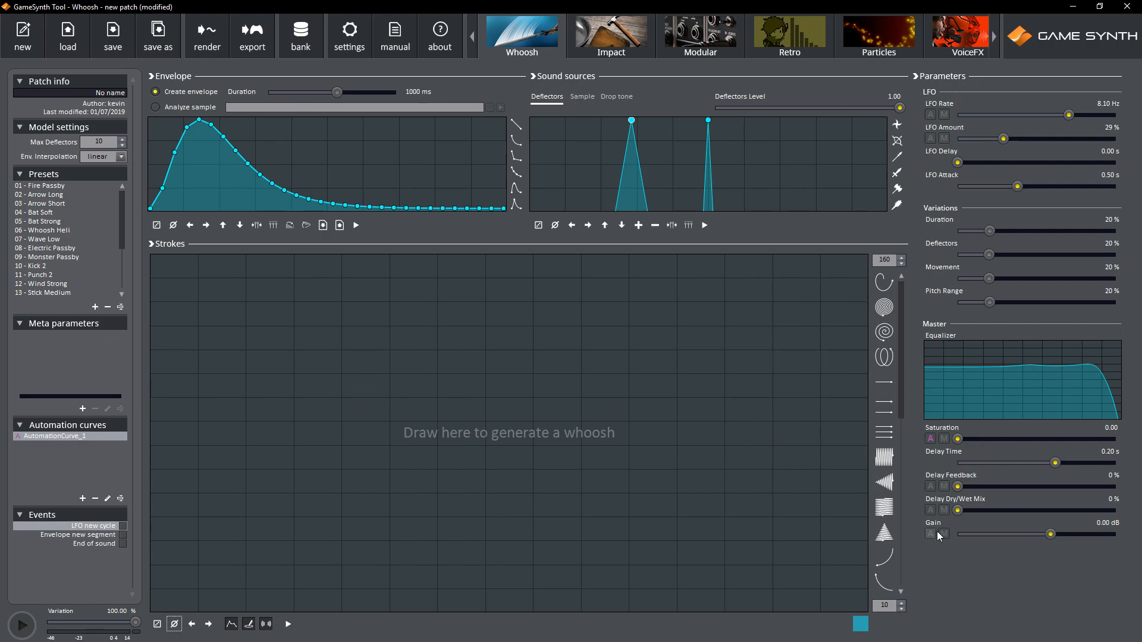
left_click_drag(364, 455, 607, 376)
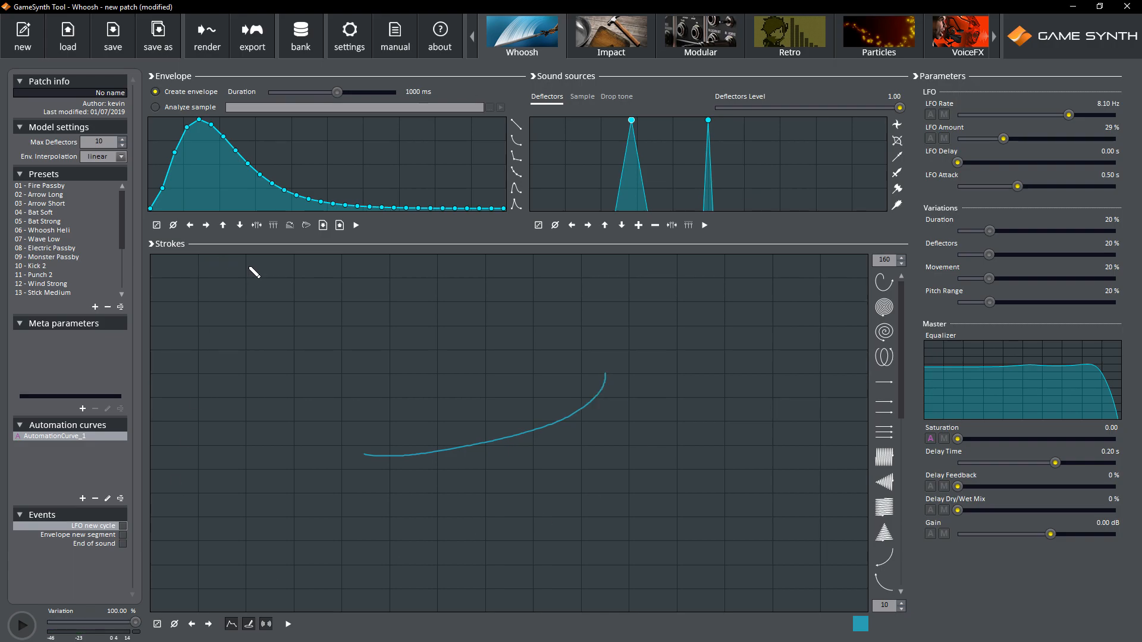
- Render 10 stereo 24-bit variations with the base name transientwhoosh into the Renders folder
left_click(208, 47)
left_click(600, 268)
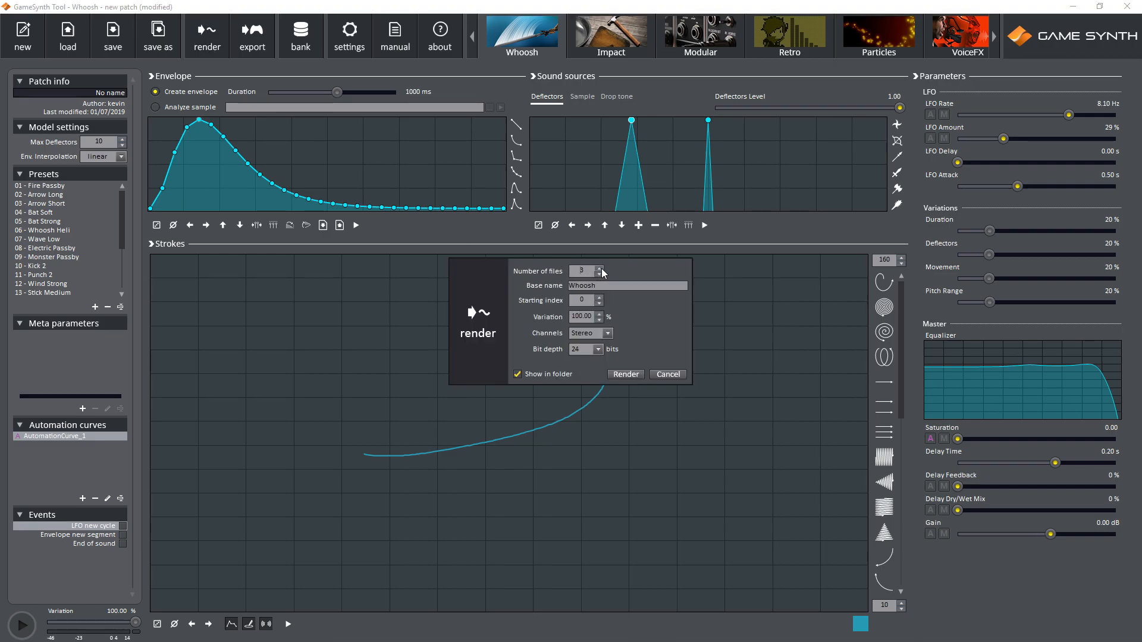
left_click(600, 268)
key("Tab")
type("transientwhoosh")
left_click(626, 374)
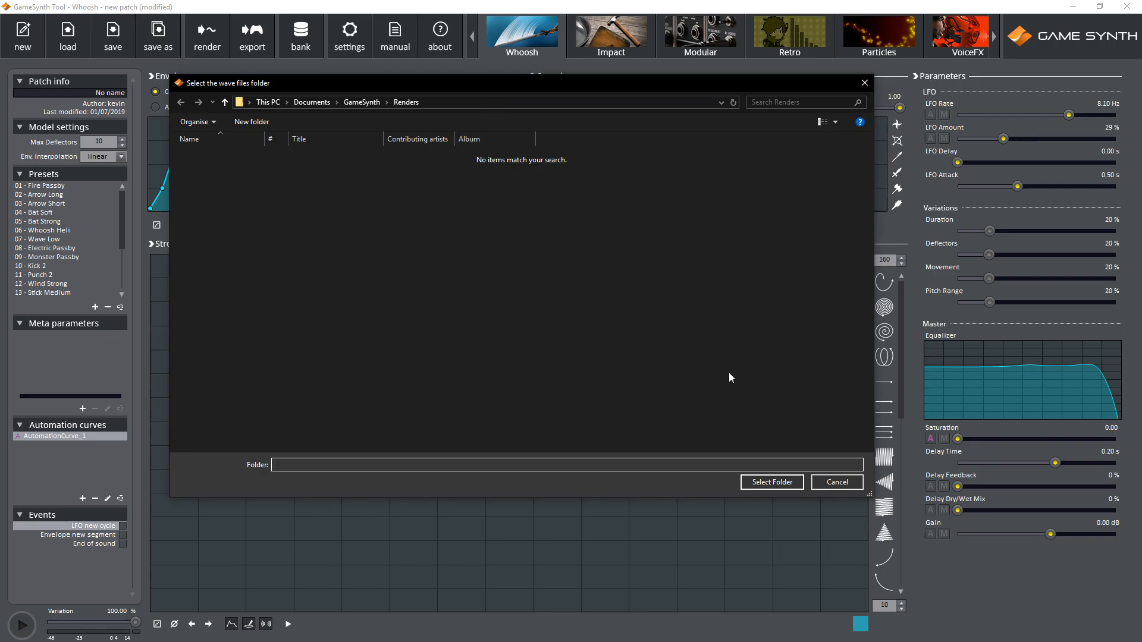
left_click(776, 481)
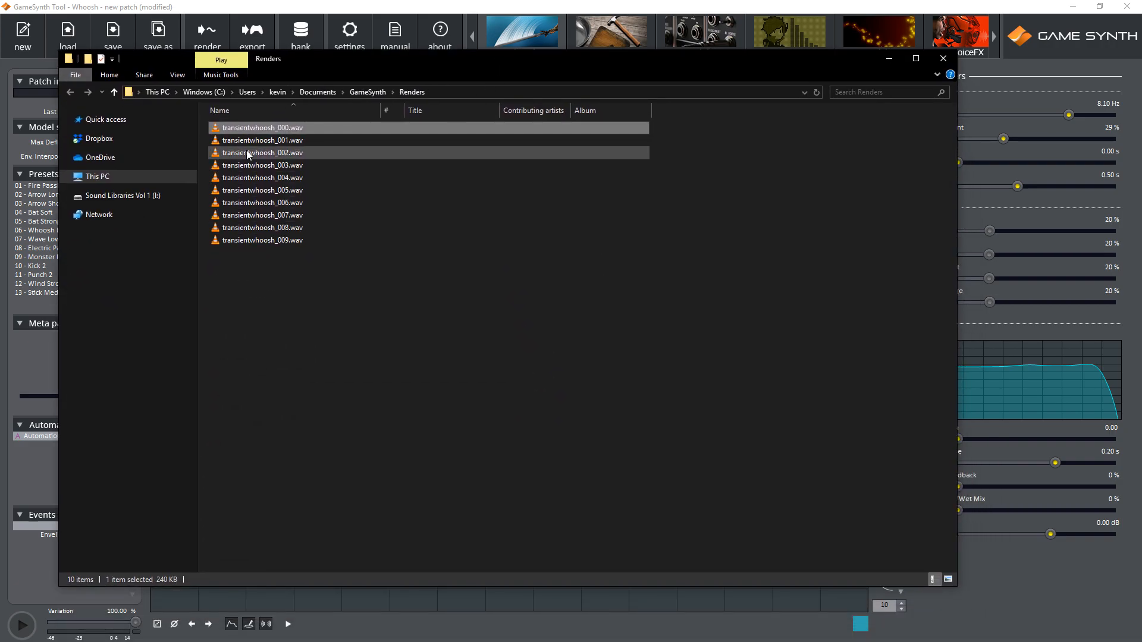
- Listen to transientwhoosh_002.wav, transientwhoosh_004.wav and transientwhoosh_006.wav, and close the media player and the Renders folder
double_click(275, 154)
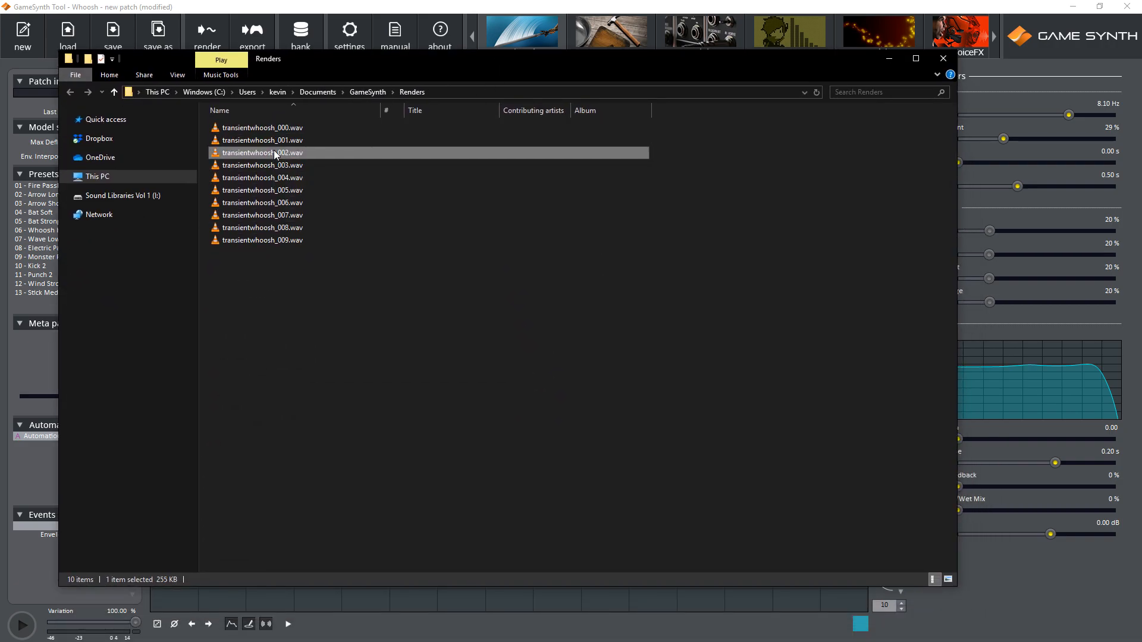
double_click(273, 178)
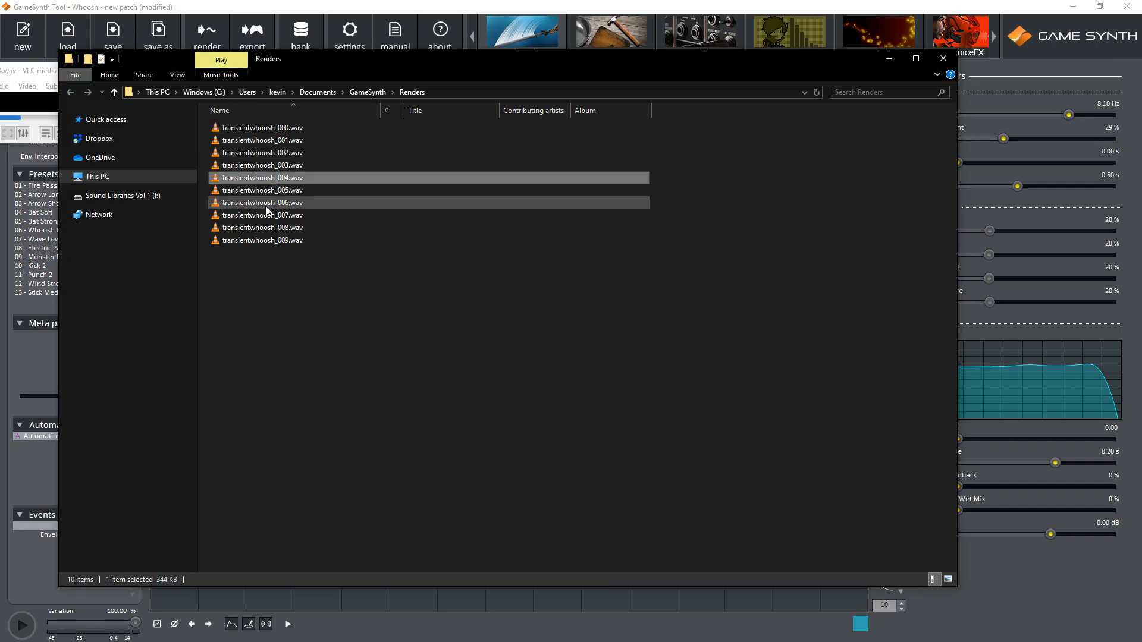
double_click(265, 206)
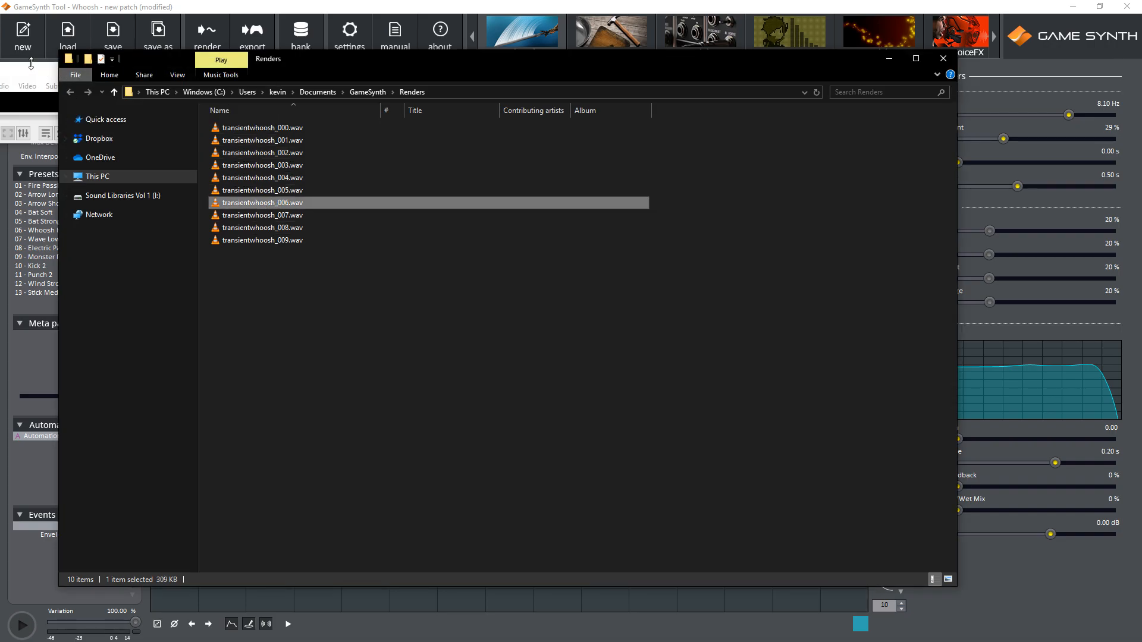
left_click_drag(34, 69, 133, 94)
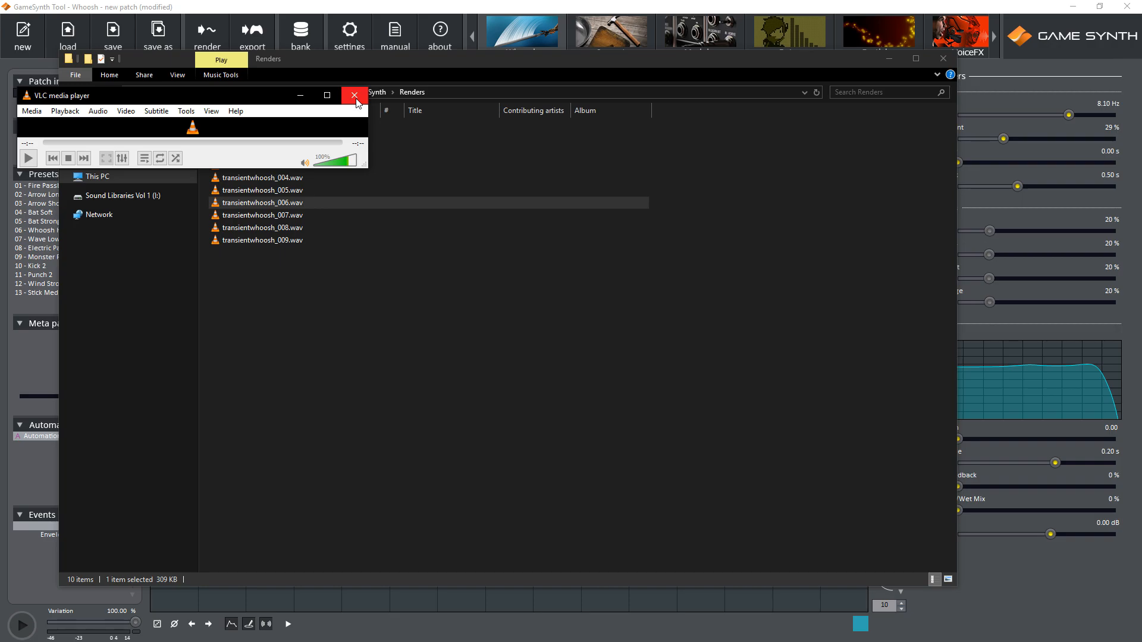
left_click(354, 97)
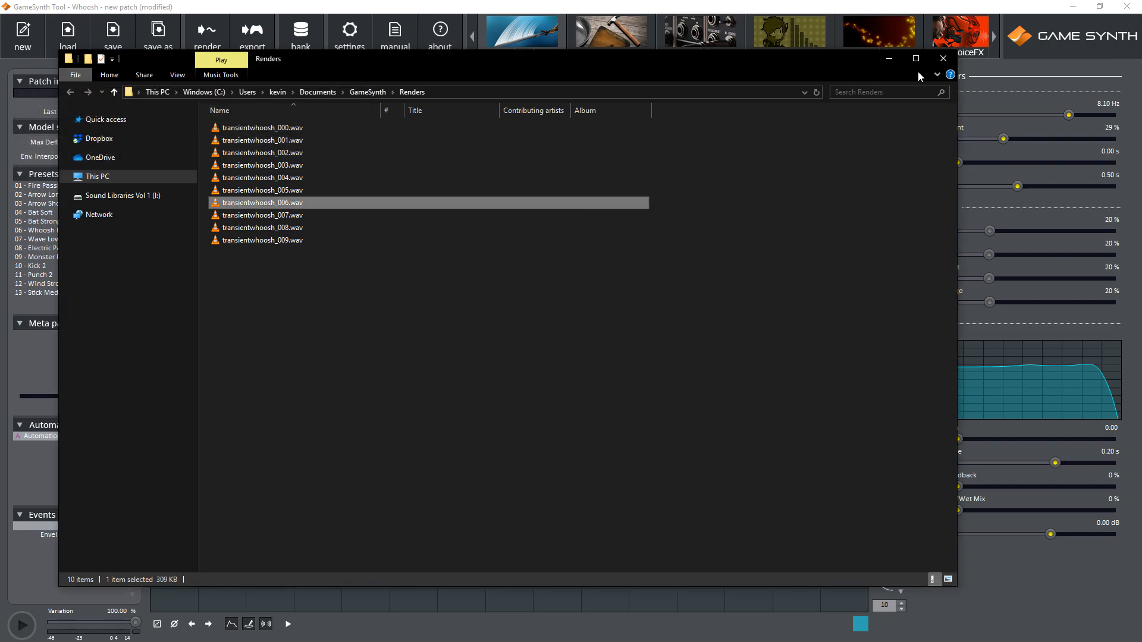
left_click(943, 57)
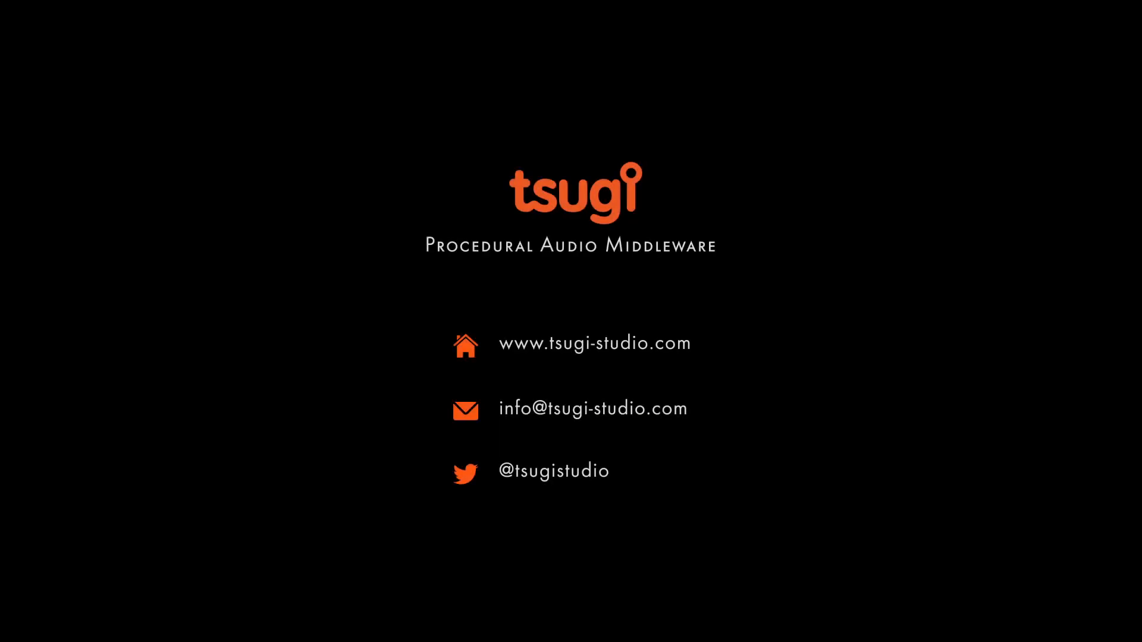